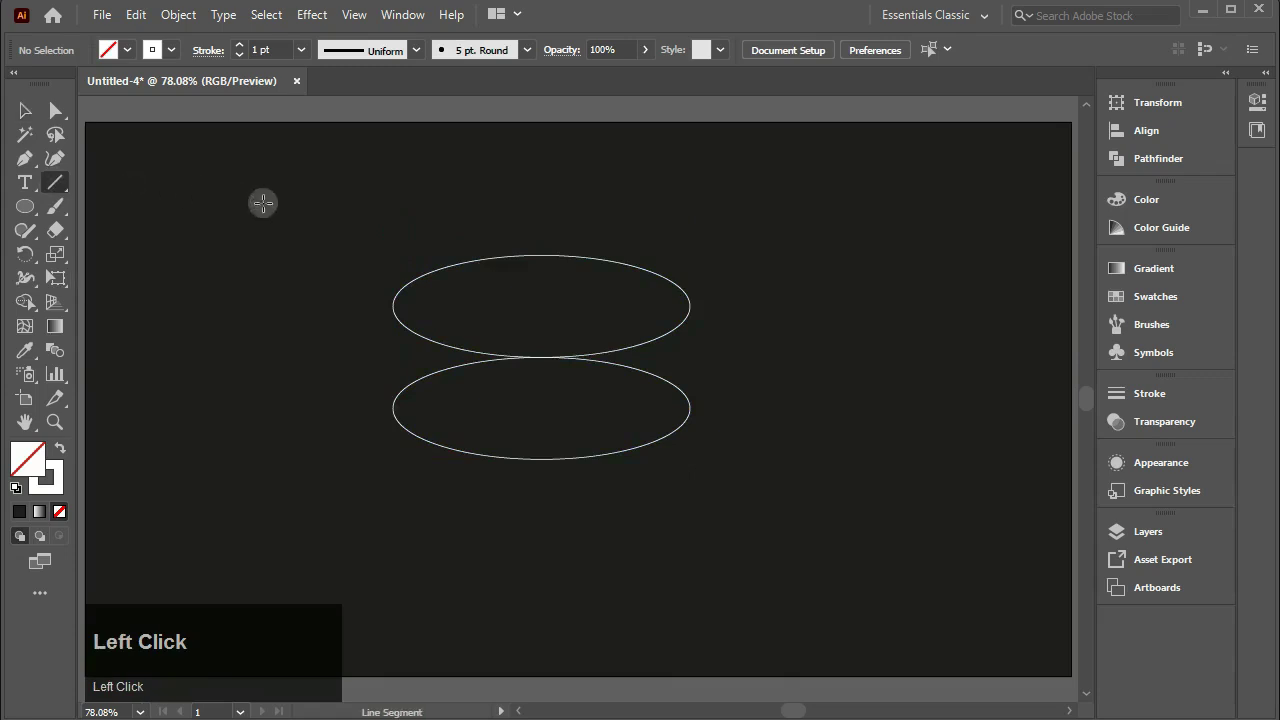
Draw a tall vertical line and place copies through the ellipses' centre, slightly right of centre, and along their right edge
shift+drag(263, 203, 295, 553)
click(25, 110)
drag(263, 378, 542, 364)
click(755, 308)
click(580, 364)
click(346, 183)
Draw a horizontal line above the upper ellipse, crossing all three vertical lines
right_click(54, 183)
click(112, 182)
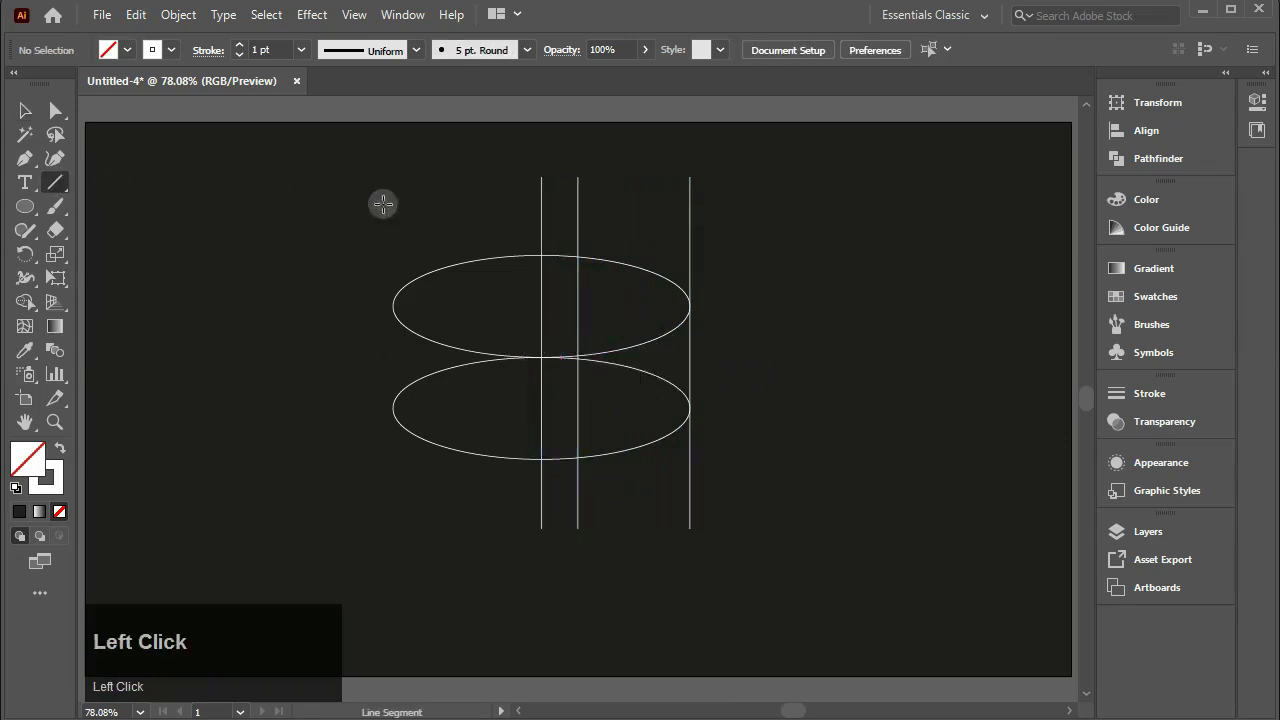
shift+drag(407, 220, 763, 220)
Build purple-filled regions with the Shape Builder from the two ellipse segments and the gap between the second and third vertical lines
click(25, 110)
drag(630, 400, 517, 394)
drag(25, 302, 134, 304)
click(127, 49)
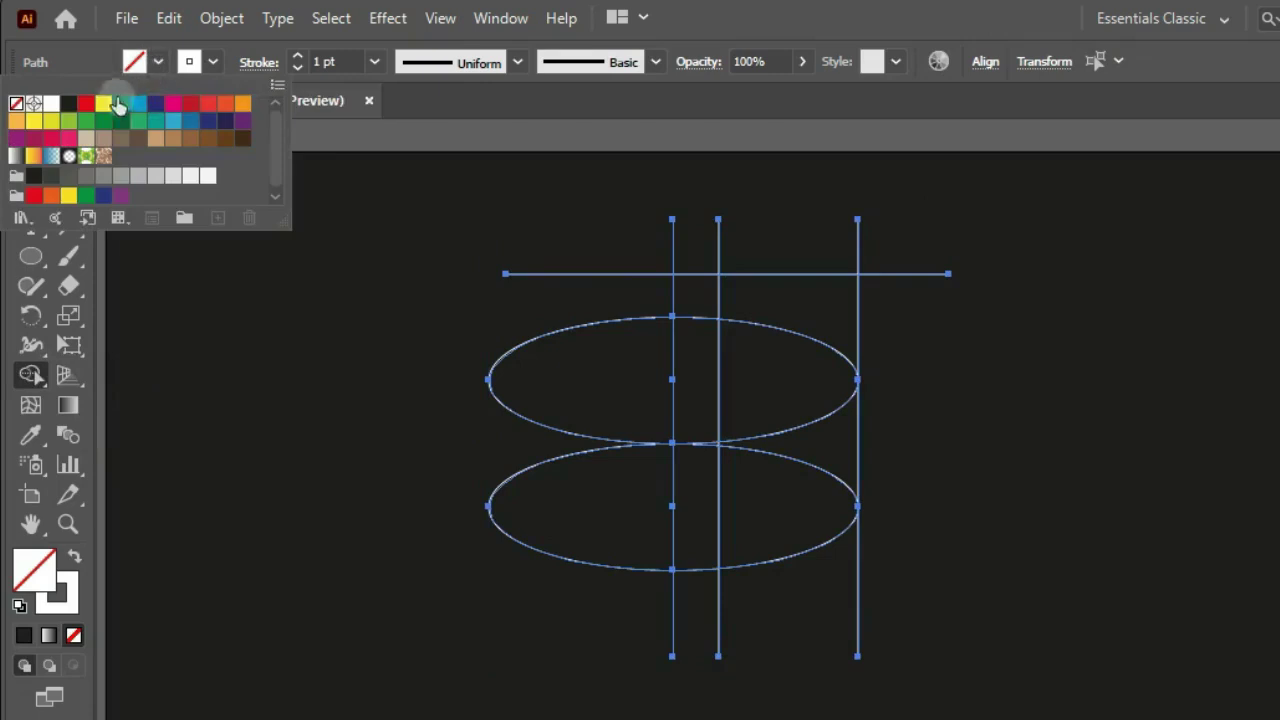
click(46, 140)
click(397, 249)
click(765, 365)
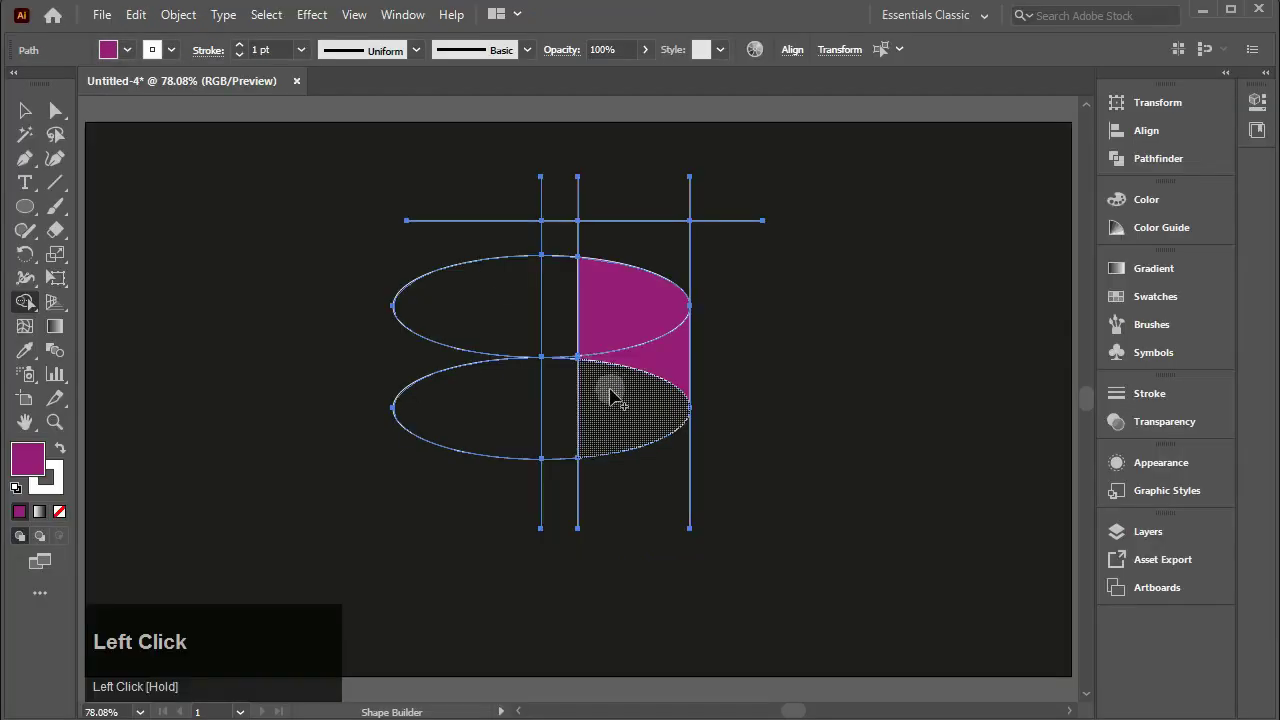
click(770, 495)
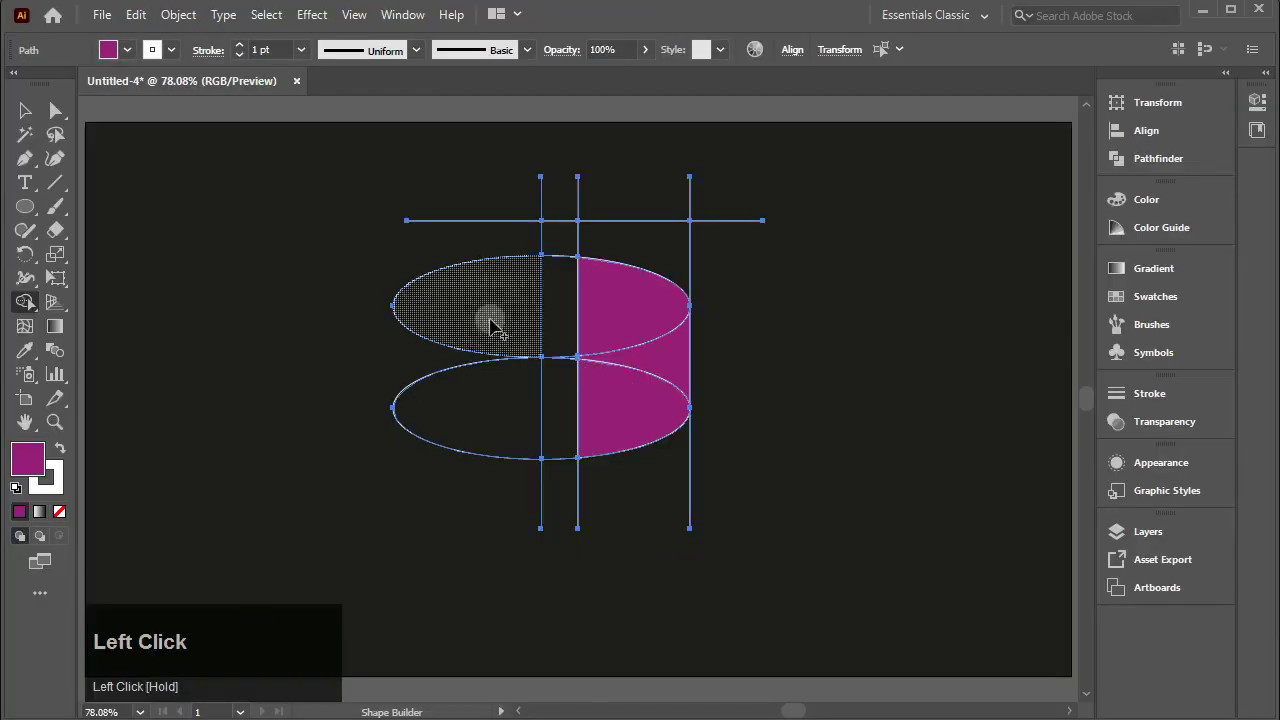
Move the purple pieces clear of the construction and delete the leftover ellipses and lines
click(28, 118)
click(757, 194)
click(628, 300)
shift+click(617, 427)
drag(643, 363, 893, 358)
drag(450, 228, 751, 506)
key(Delete)
Move the purple half-shape back to the upper middle of the artboard and deselect it
click(905, 362)
drag(905, 362, 600, 318)
click(193, 337)
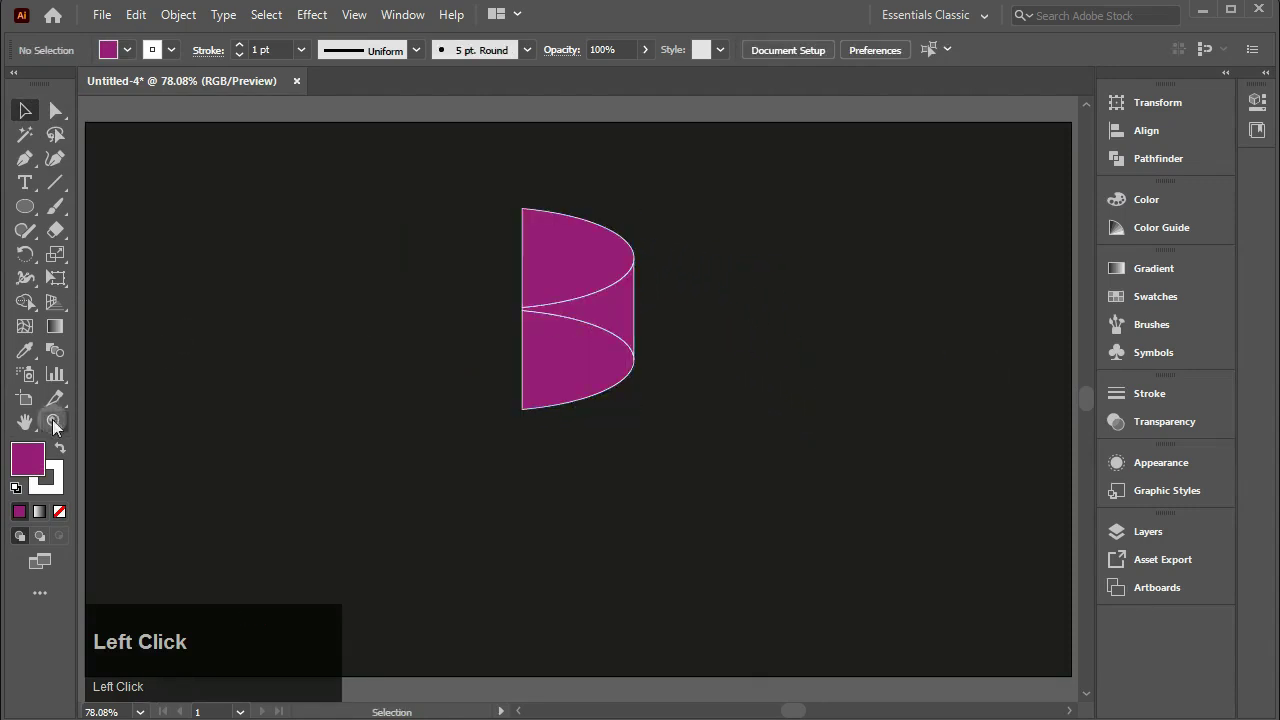
Pull the rightmost anchor of the upper curved piece slightly inward to create a thin rim along its edge
drag(418, 169, 689, 337)
right_click(55, 110)
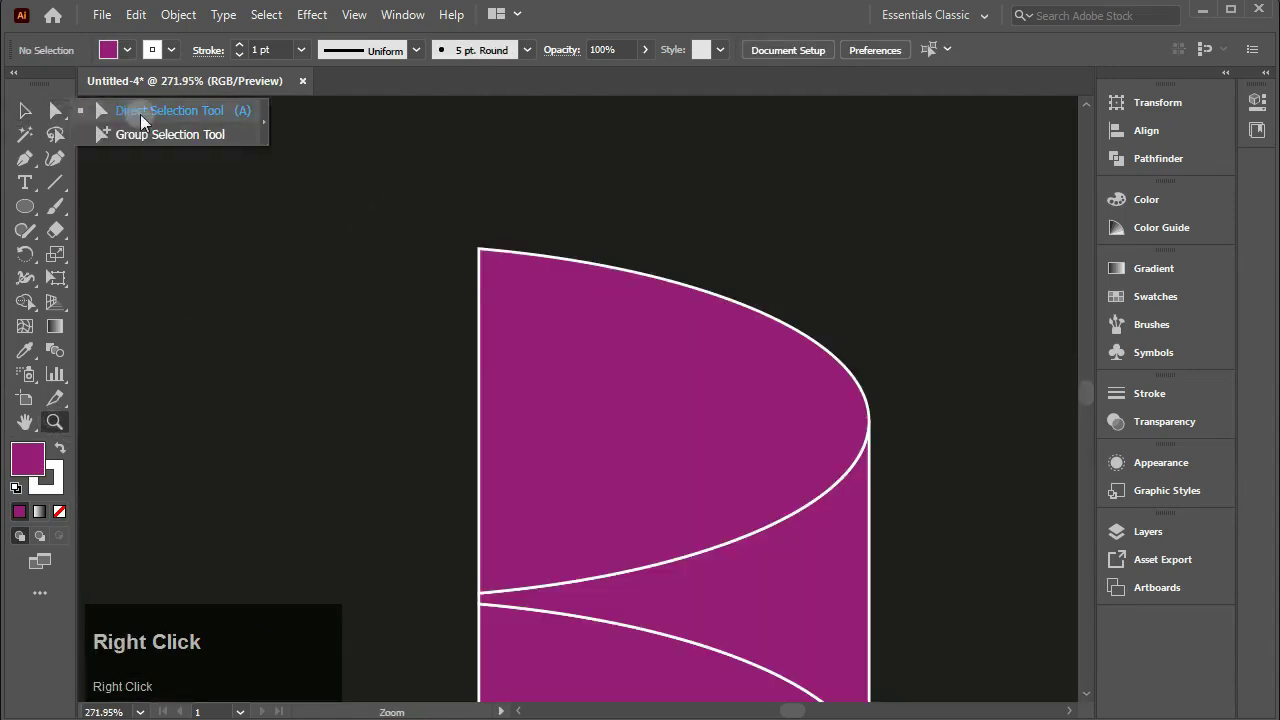
click(150, 110)
drag(868, 420, 854, 425)
click(757, 417)
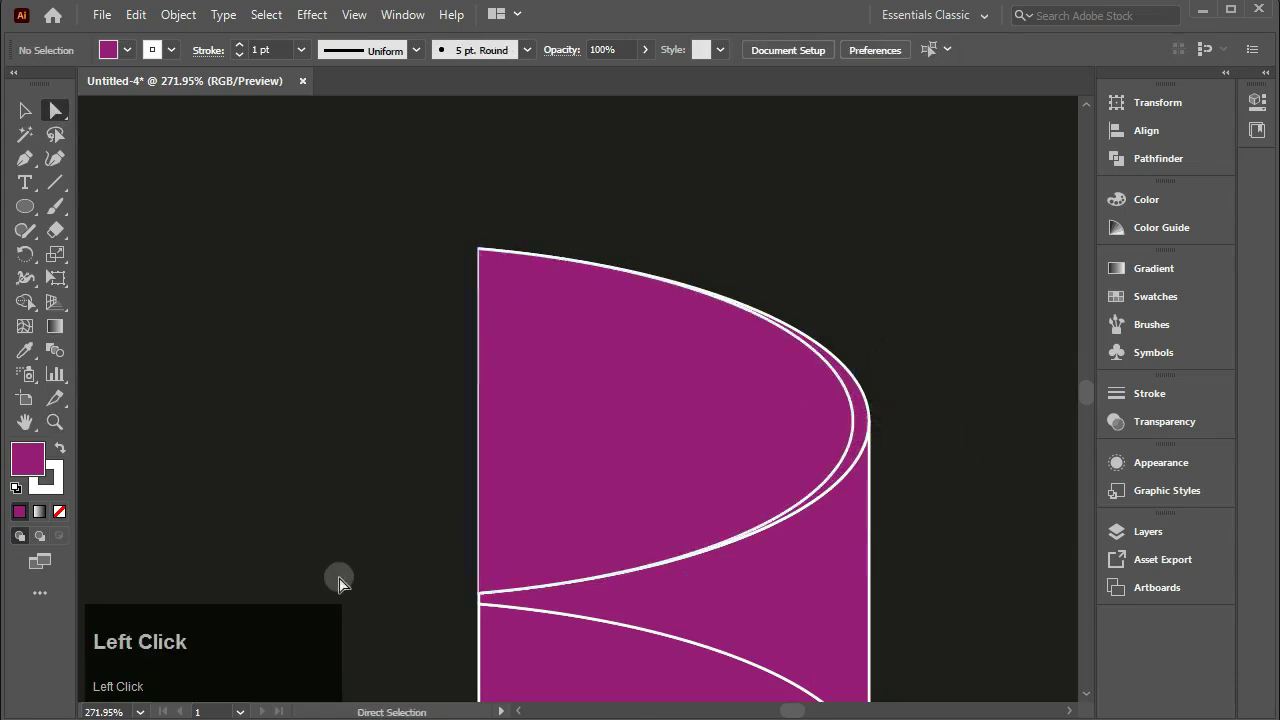
Merge the thin rim, the middle region and the lower curved piece into one front band with the Shape Builder
click(140, 711)
click(269, 643)
click(25, 110)
drag(457, 157, 760, 420)
right_click(63, 305)
click(84, 302)
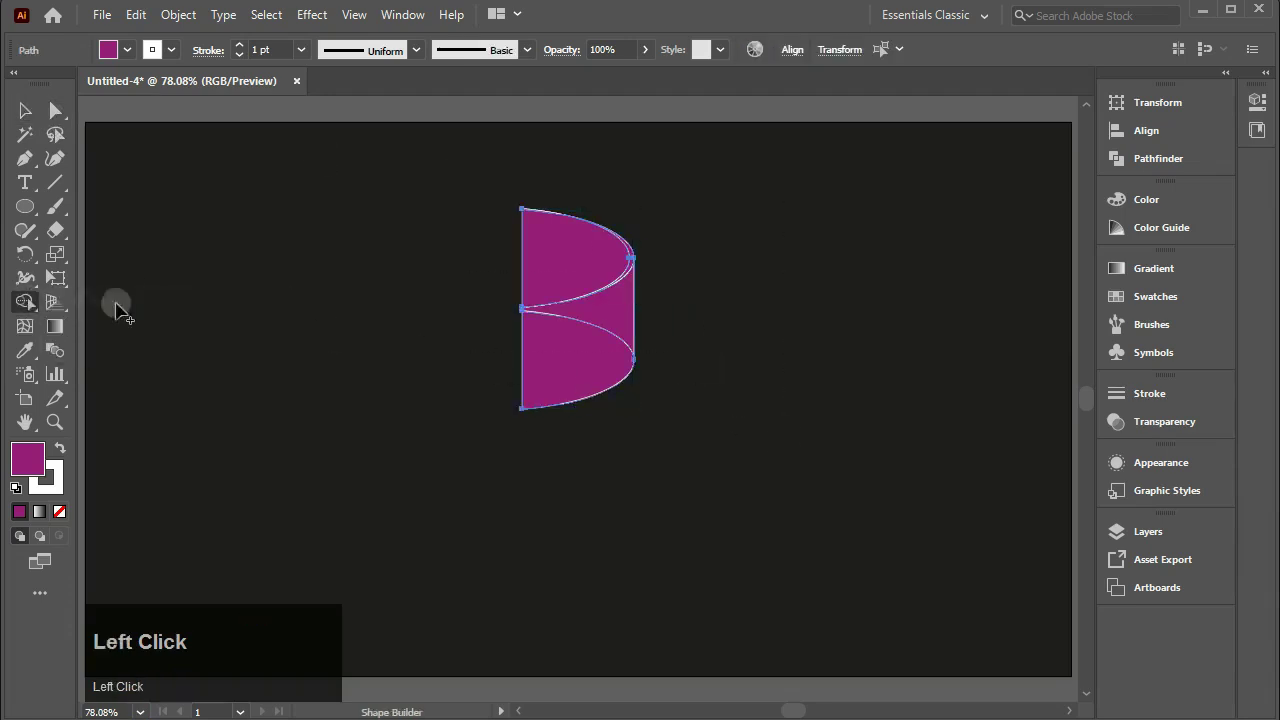
click(596, 335)
Duplicate the half-ribbon, rotate the copy 180 degrees and join it to the original's lower left side
click(25, 110)
click(300, 228)
mouse_move(478, 192)
mouse_down()
mouse_move(657, 358)
mouse_move(443, 334)
mouse_up()
drag(477, 421, 380, 248)
drag(418, 289, 477, 378)
click(414, 197)
Merge the adjoining front bands of the two halves into one S-shaped band with the Shape Builder
drag(374, 180, 689, 500)
drag(47, 322, 114, 302)
drag(465, 357, 545, 357)
click(36, 121)
click(403, 223)
Duplicate the ribbon directly below itself and merge the two touching inner halves into one ellipse
drag(405, 208, 691, 503)
drag(545, 360, 543, 506)
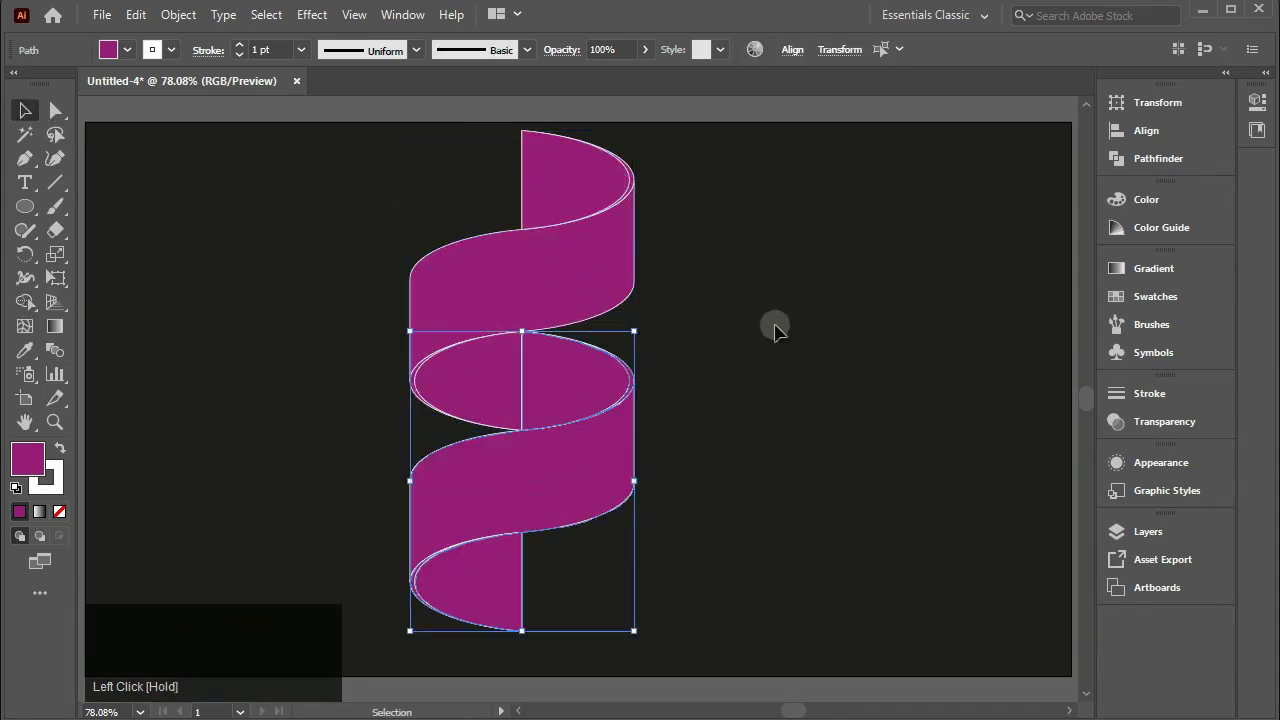
click(314, 200)
drag(314, 200, 663, 495)
click(34, 305)
drag(491, 363, 585, 380)
Rotate the whole ribbon a quarter turn clockwise so it lies horizontally and remove its stroke
key(v)
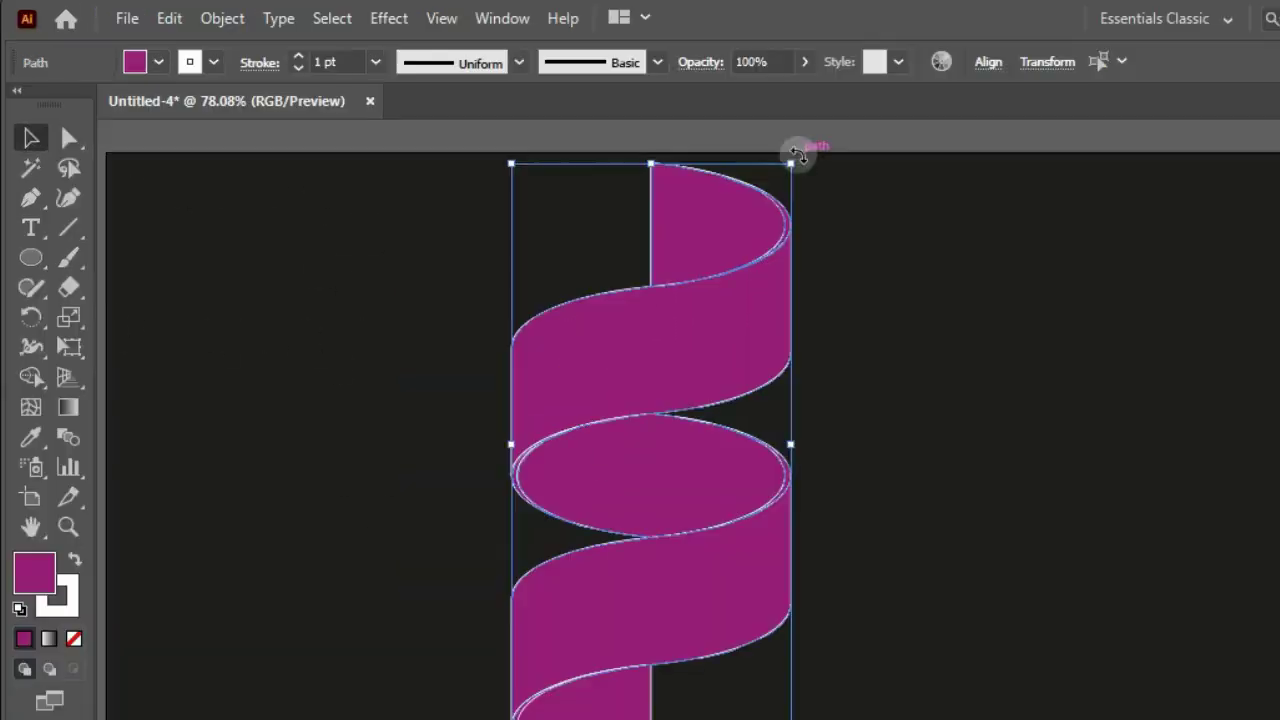
drag(795, 153, 976, 530)
click(213, 62)
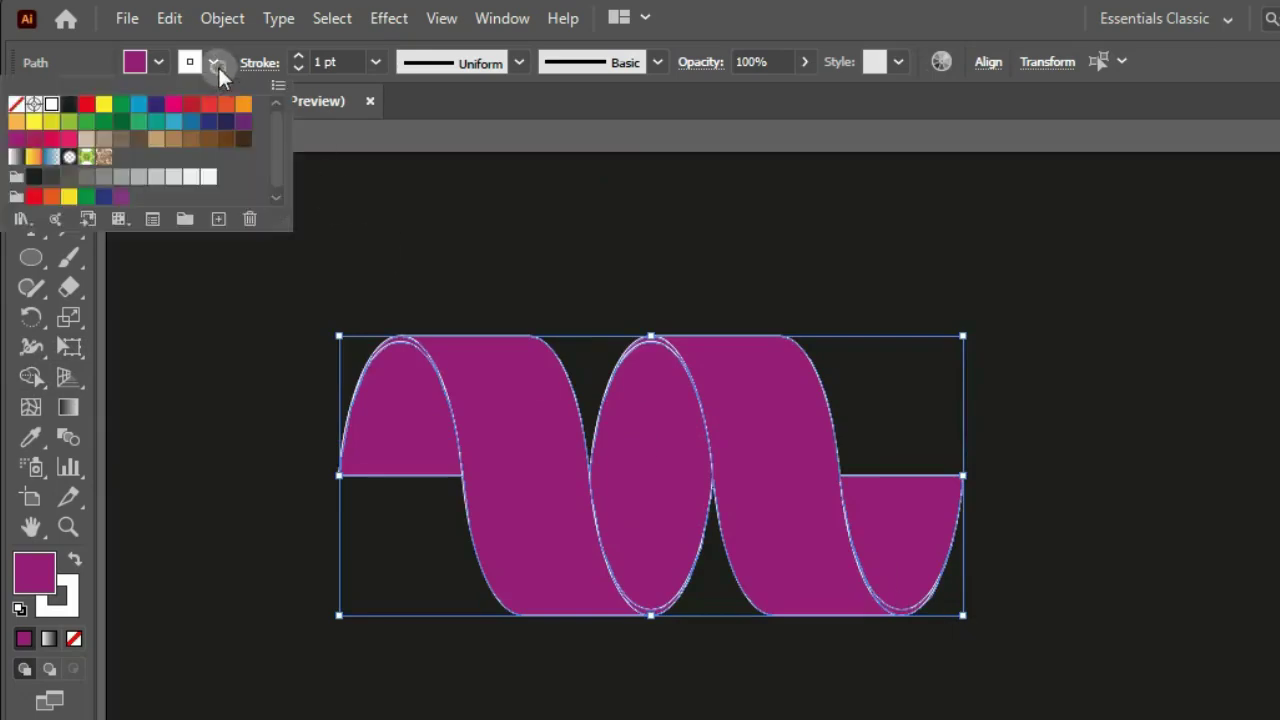
click(17, 105)
click(491, 306)
click(491, 306)
Fill the left front band with the white-to-black gradient and run it diagonally from its upper edge to its lower edge
click(505, 392)
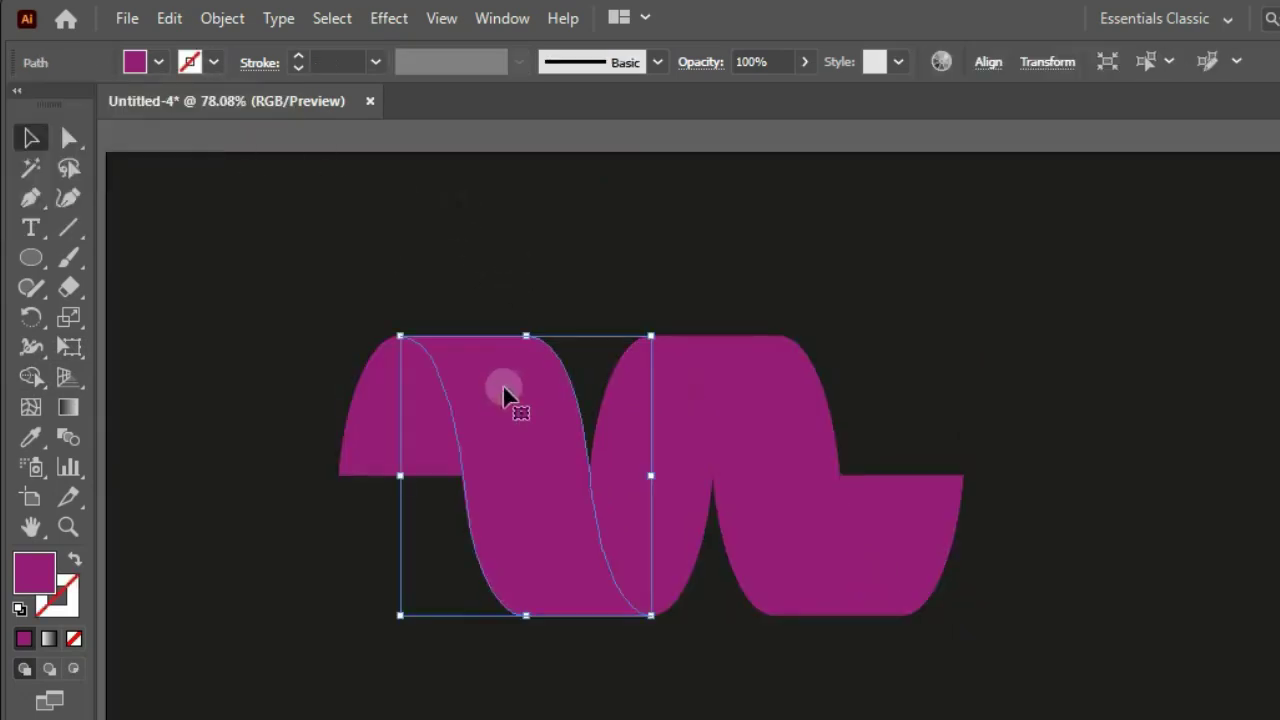
click(158, 62)
click(16, 158)
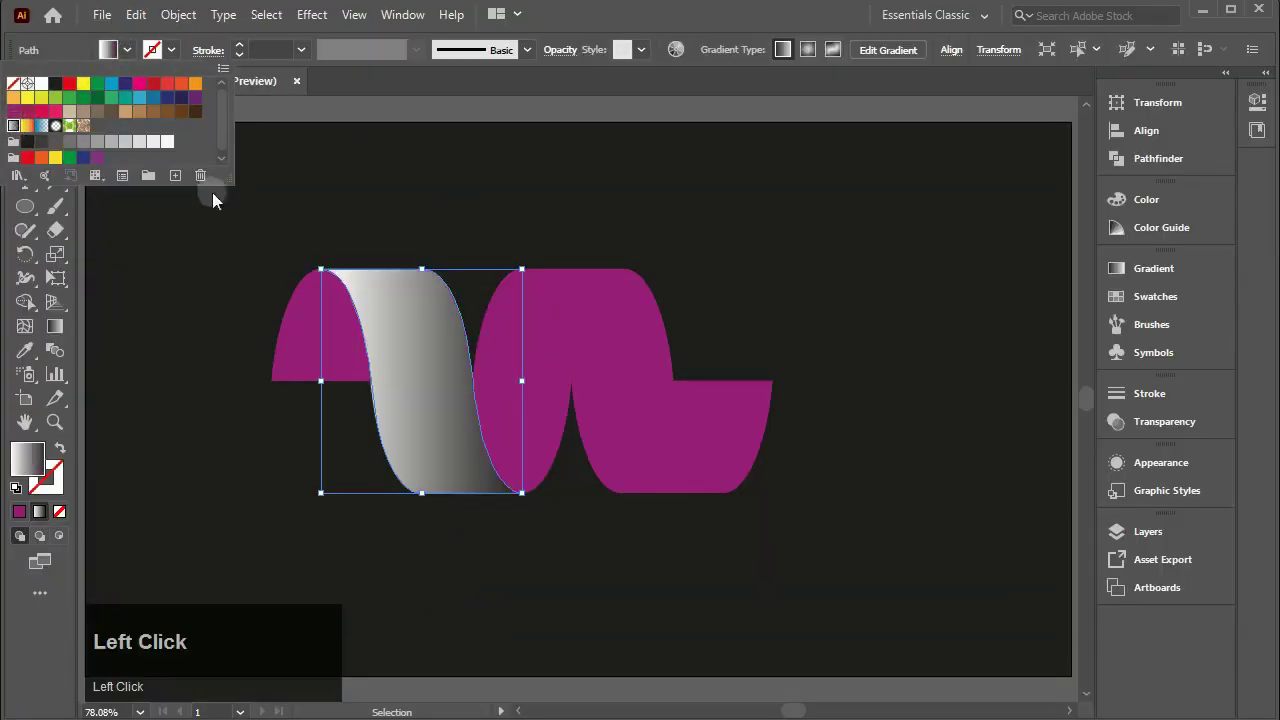
click(213, 199)
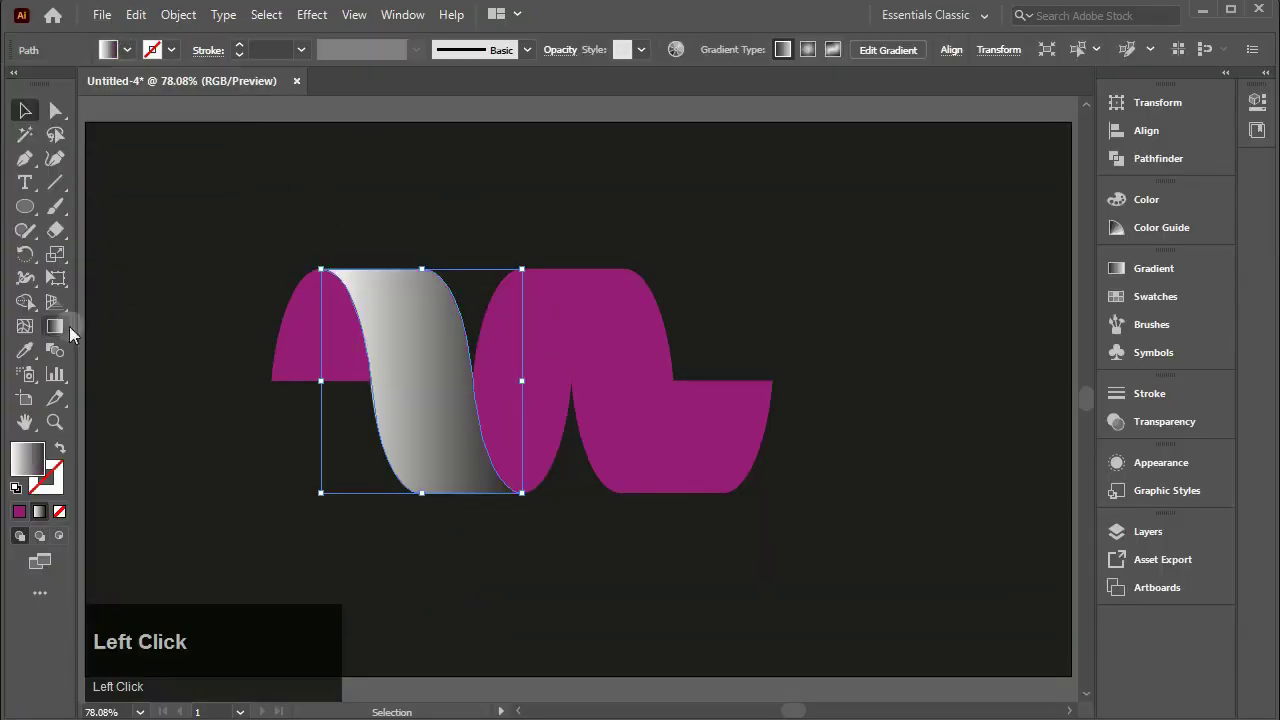
click(55, 326)
mouse_move(358, 263)
mouse_down()
mouse_move(409, 337)
mouse_move(474, 490)
mouse_up()
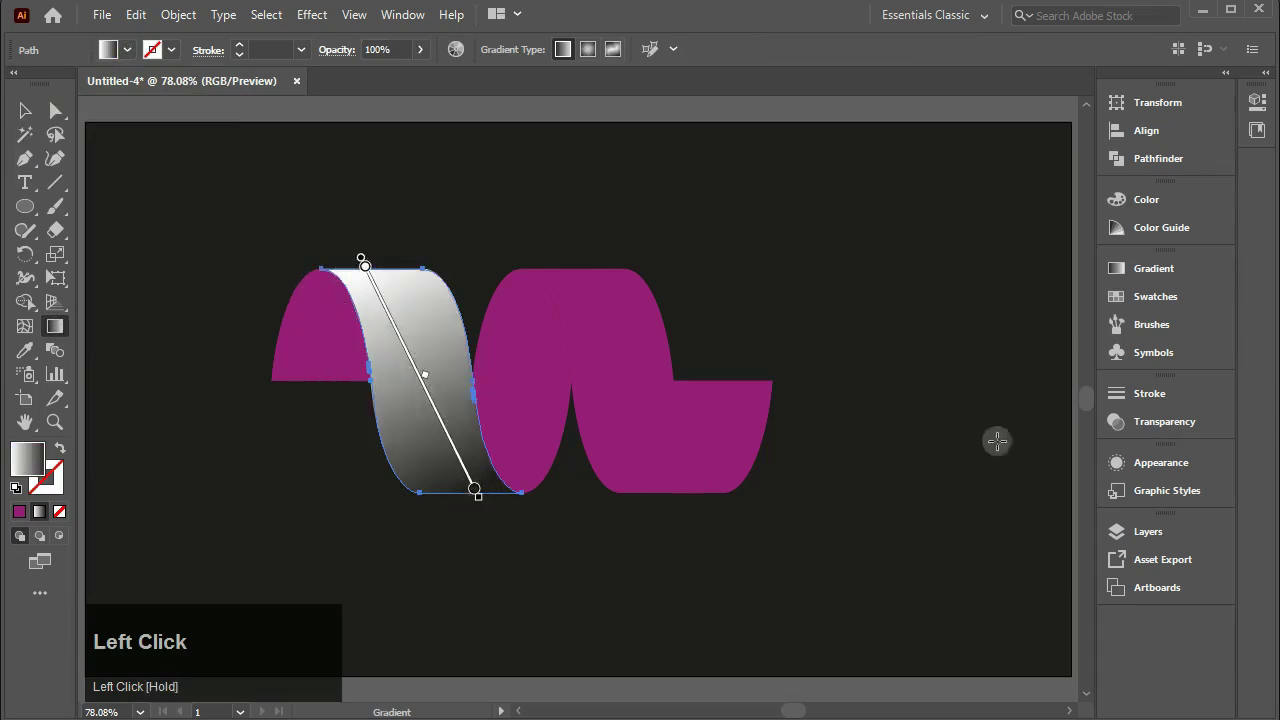
Color the gradient's start stop yellow, add an orange middle stop, and make the end stop brown
click(1155, 270)
double_click(880, 422)
click(1008, 486)
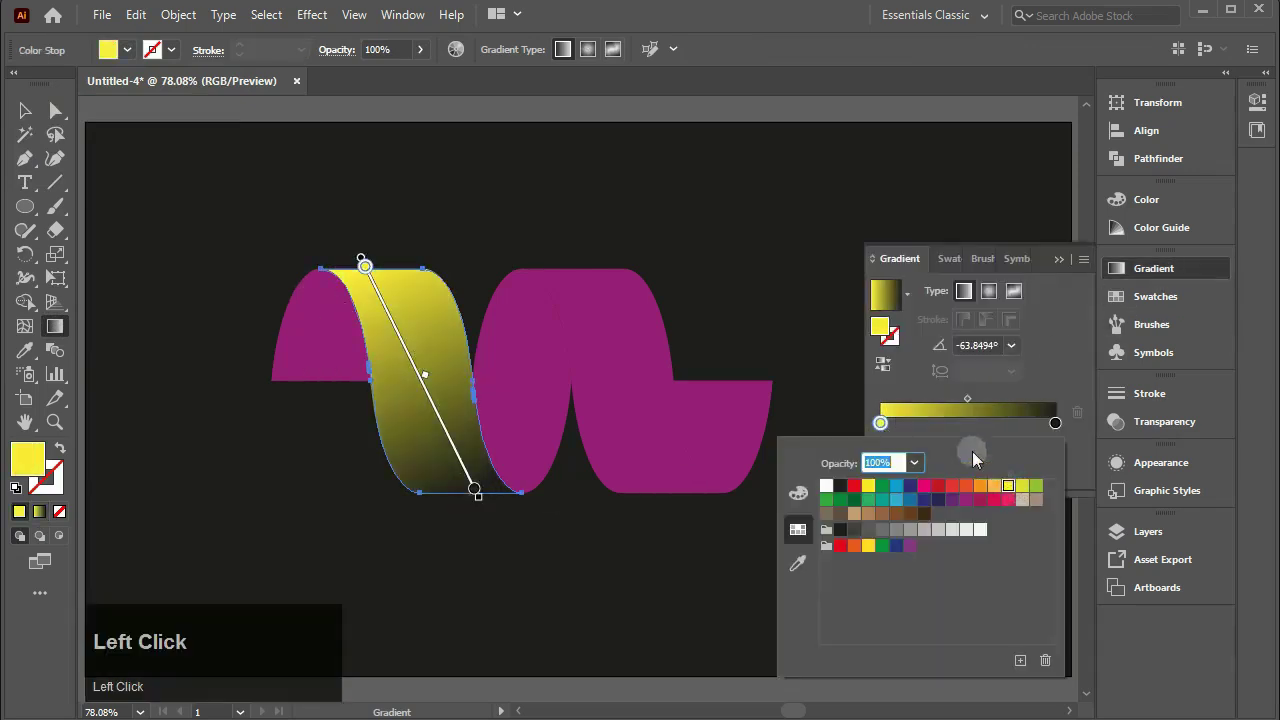
click(962, 424)
click(962, 424)
double_click(962, 424)
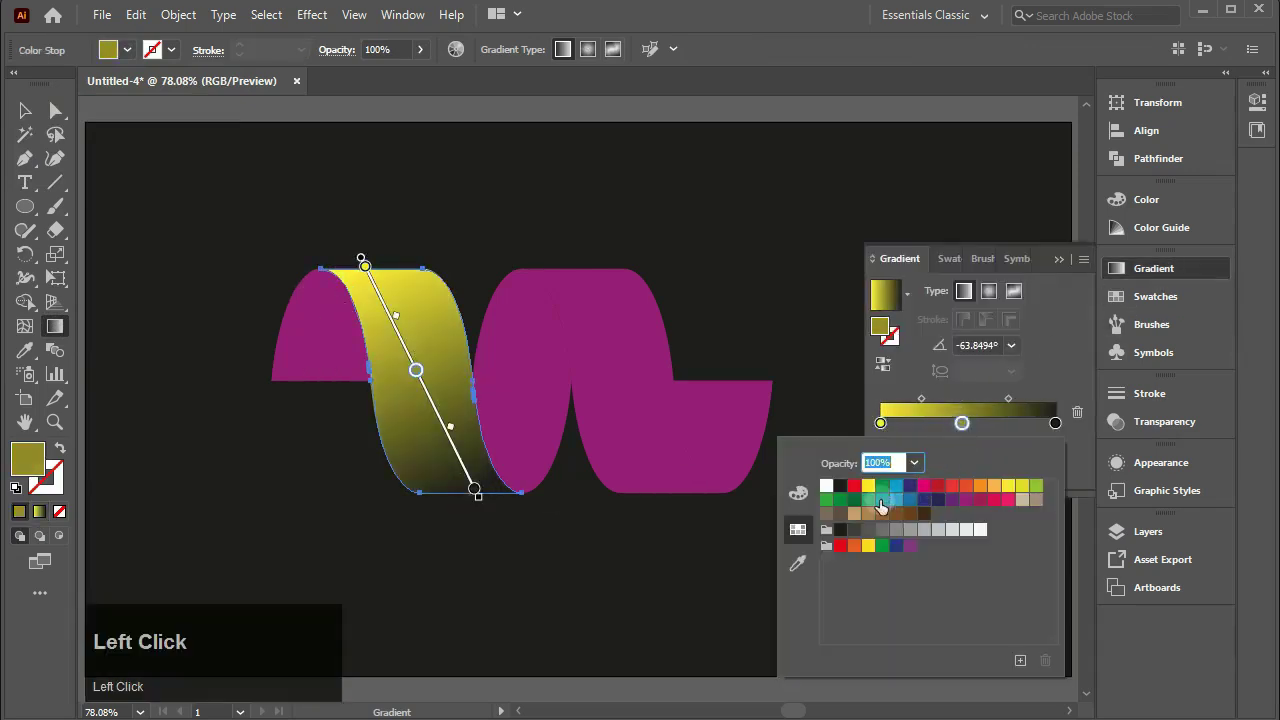
click(983, 492)
double_click(1055, 423)
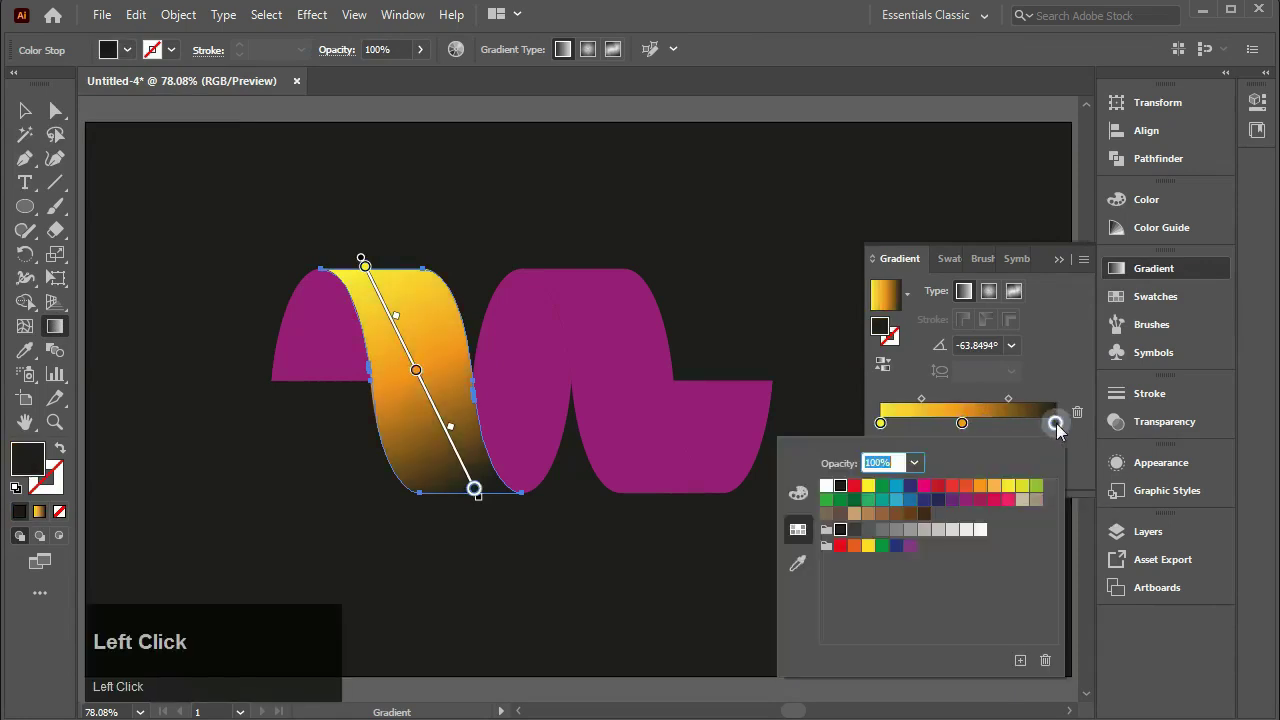
click(896, 514)
click(845, 410)
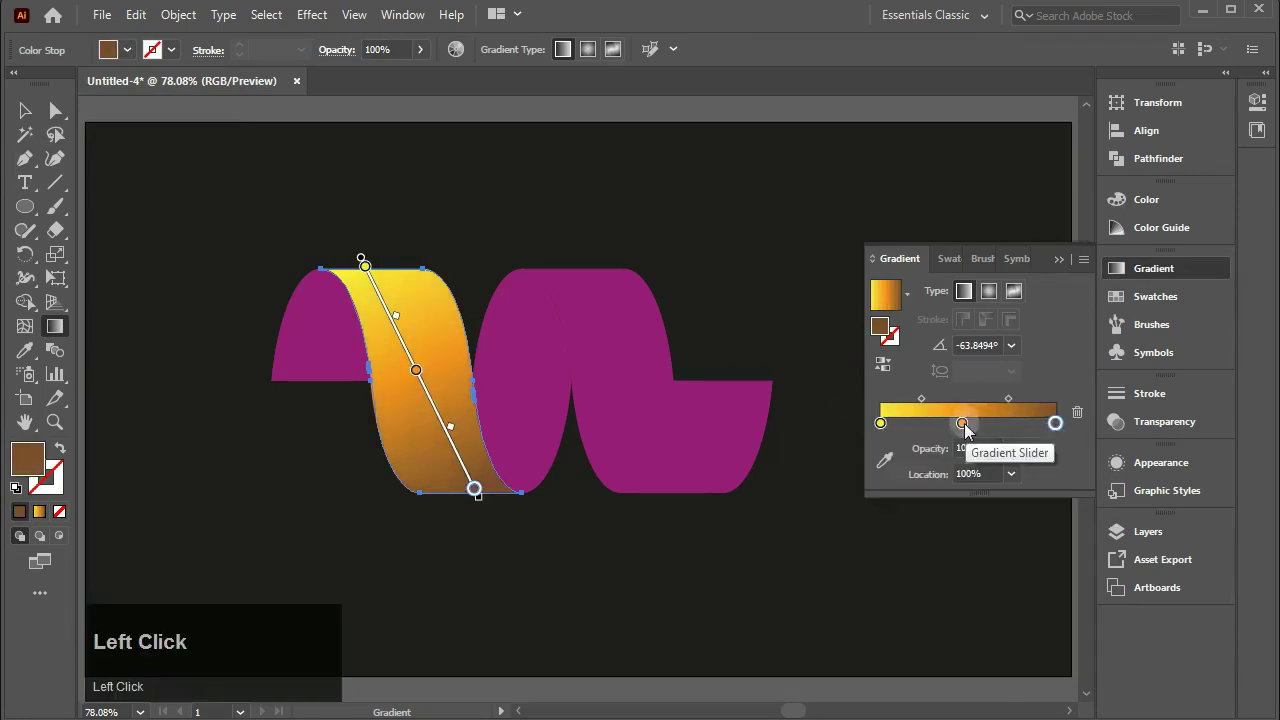
Extend the left band's gradient diagonally from above the band, and fine-tune the orange stop and the yellow-orange midpoint, set to about 44.8%
drag(450, 426, 426, 390)
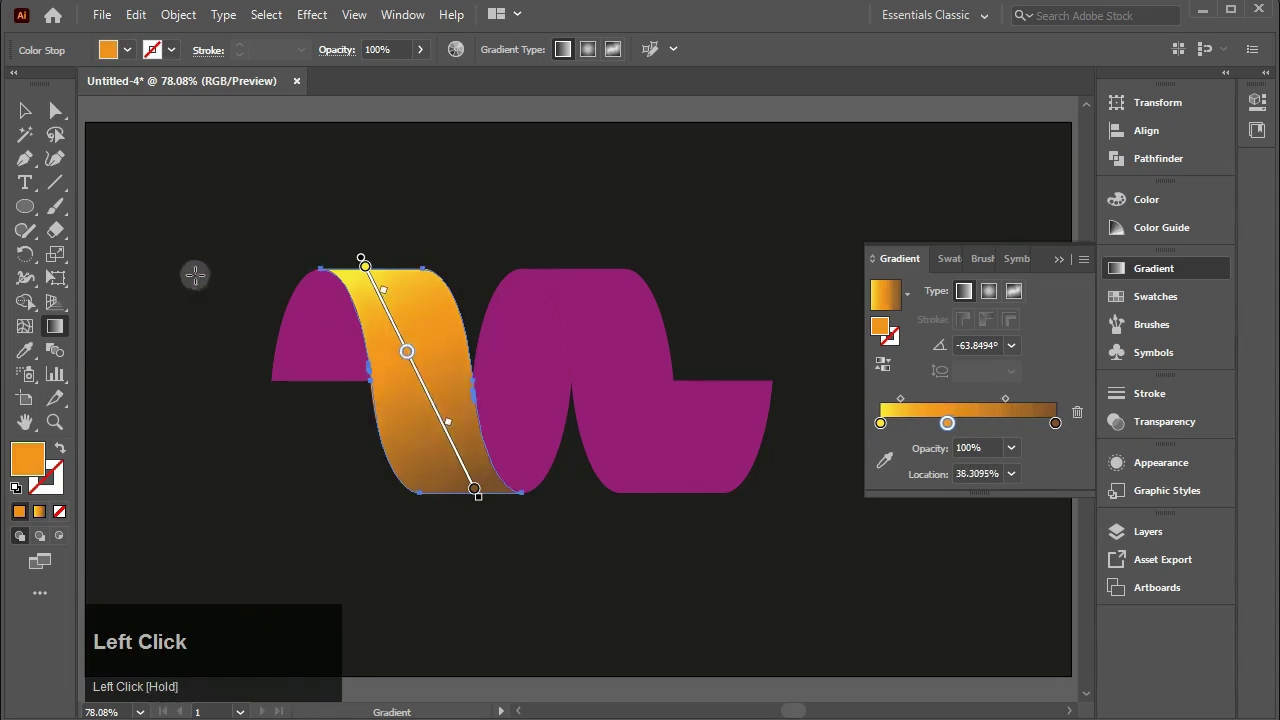
drag(315, 208, 474, 490)
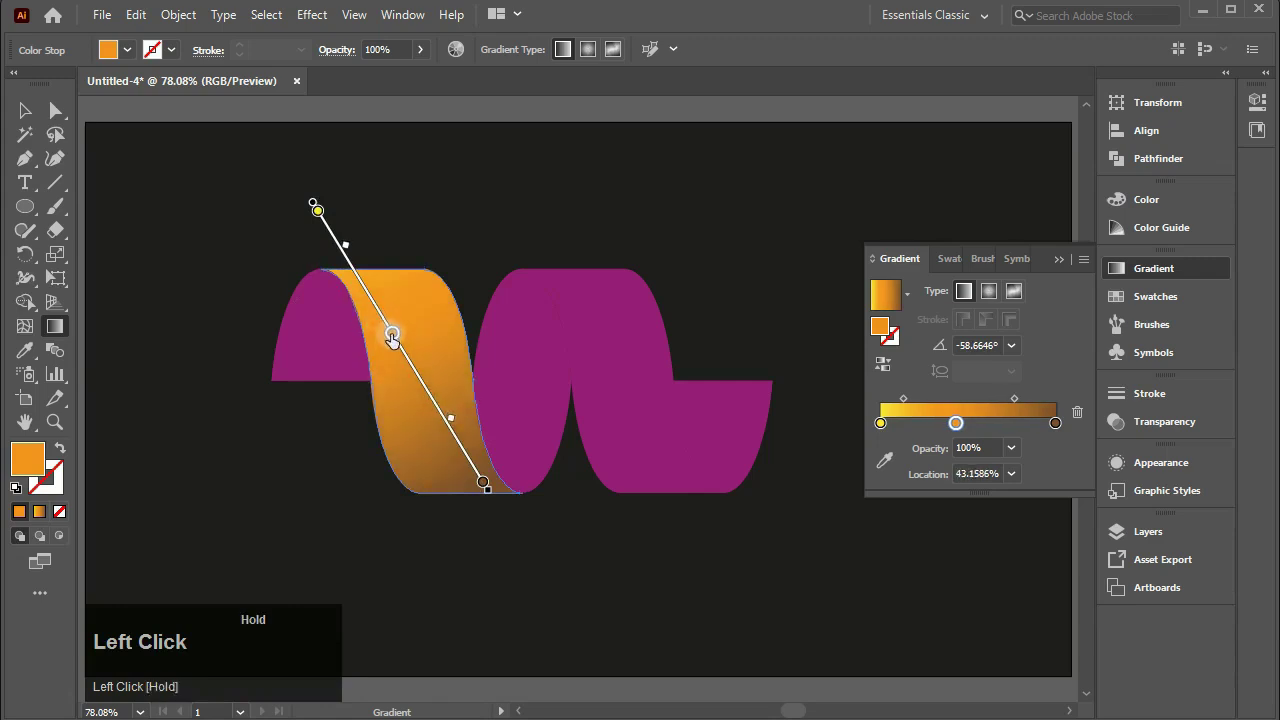
click(37, 117)
click(470, 323)
click(366, 343)
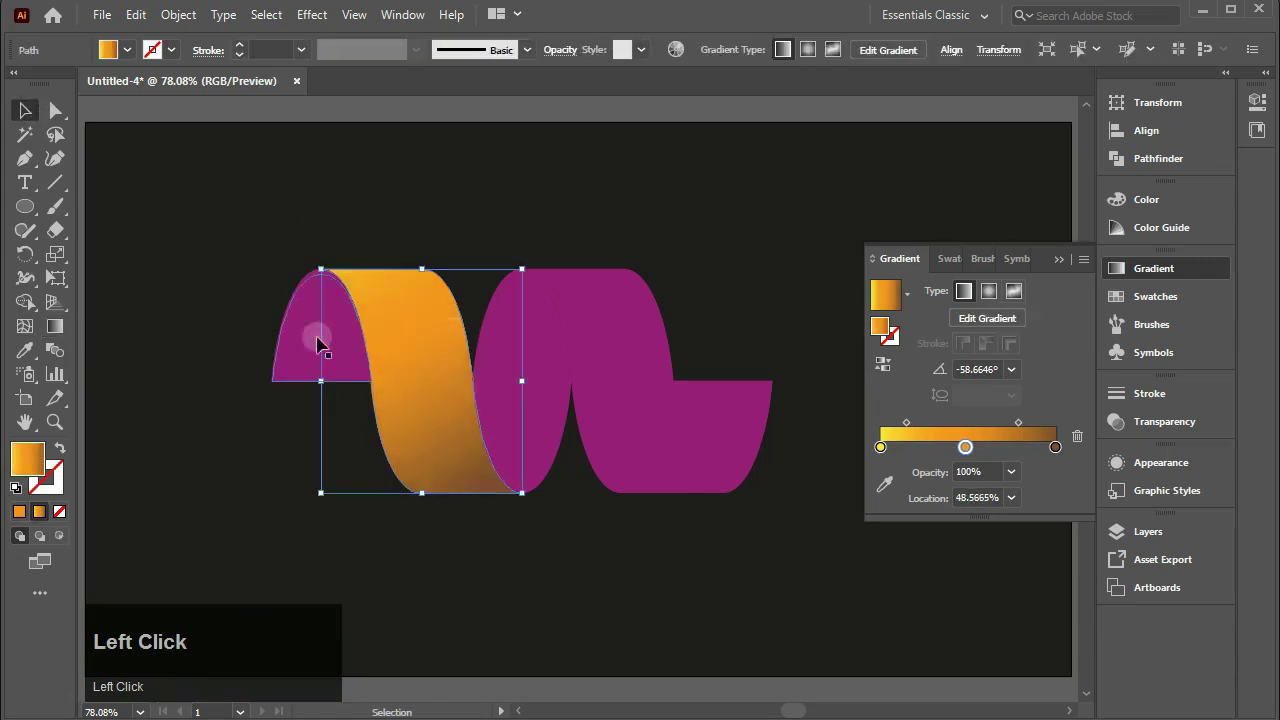
key(g)
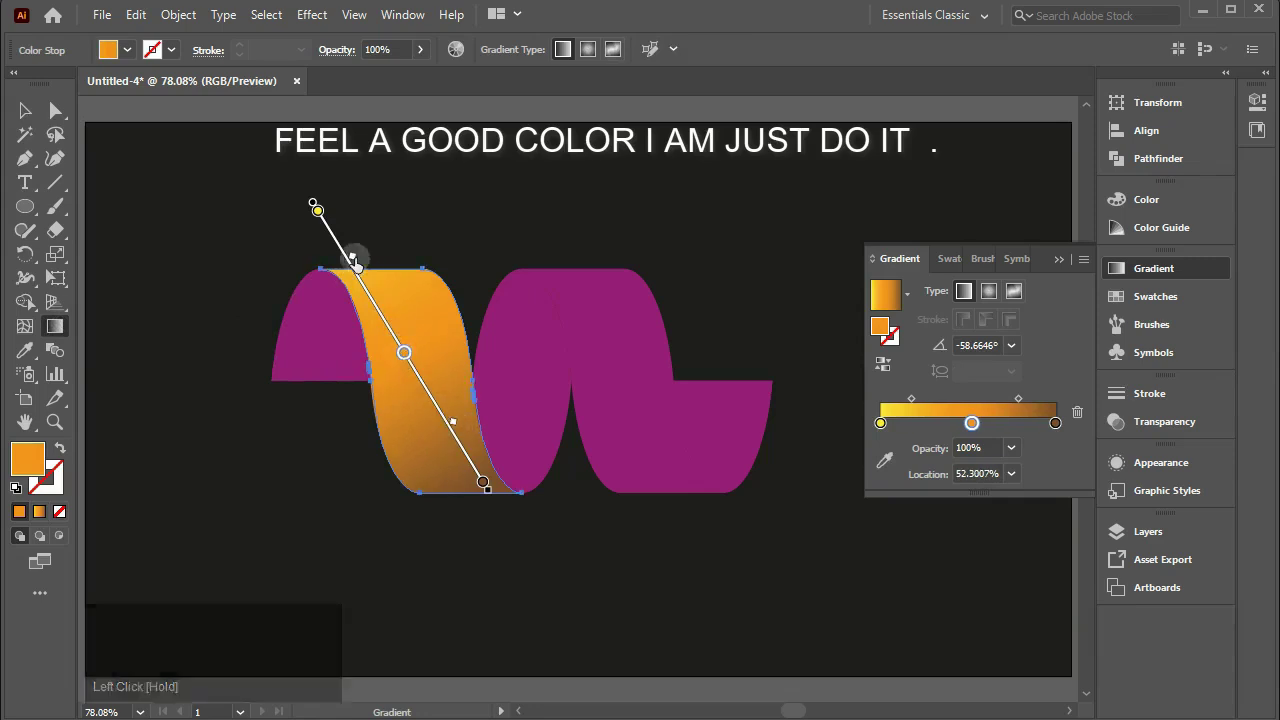
mouse_move(971, 423)
mouse_down()
mouse_move(955, 423)
mouse_move(984, 423)
mouse_move(916, 400)
mouse_up()
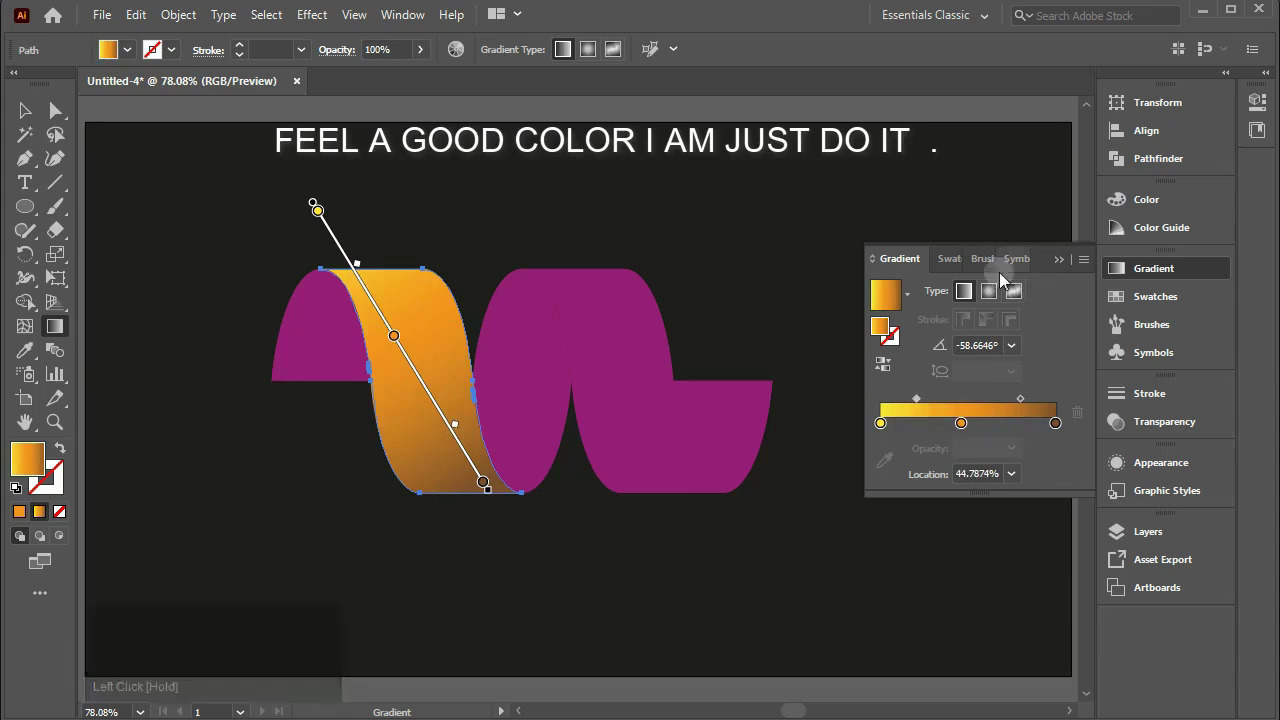
Copy the left band's gradient onto the right front band and run it diagonally from above its upper edge to its lower edge
click(25, 110)
click(546, 316)
key(i)
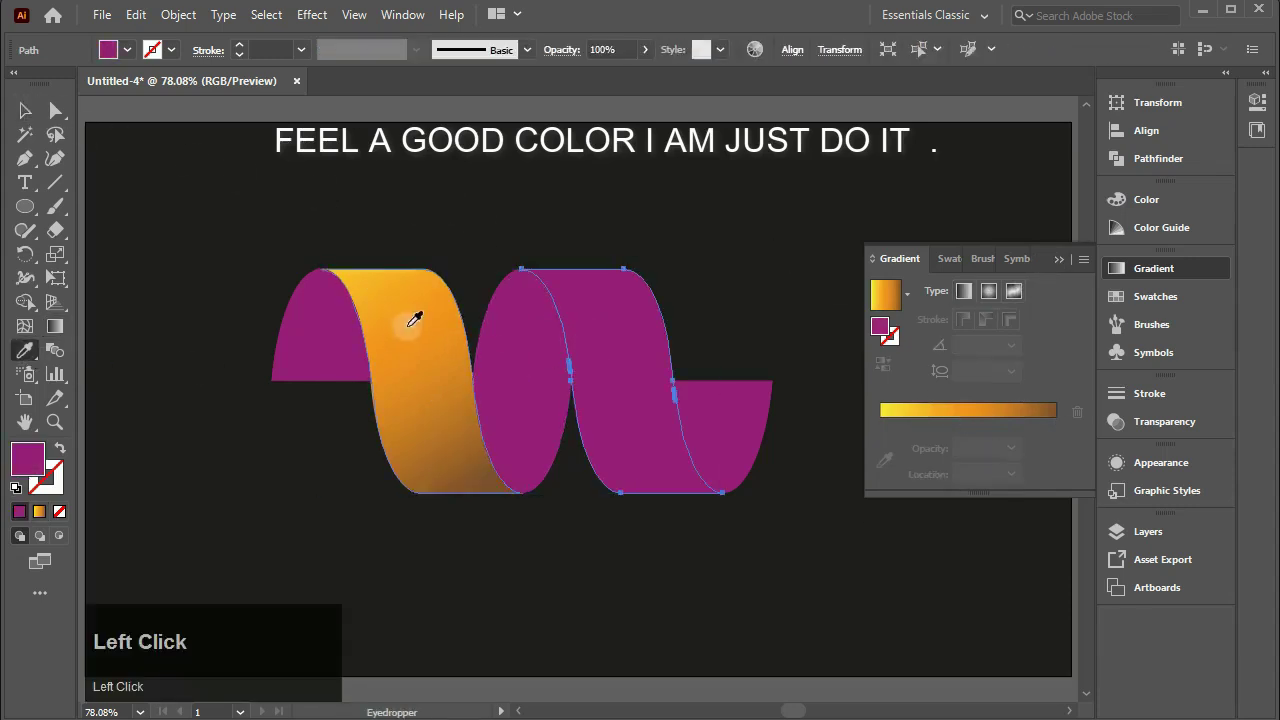
click(414, 320)
key(g)
drag(503, 221, 703, 487)
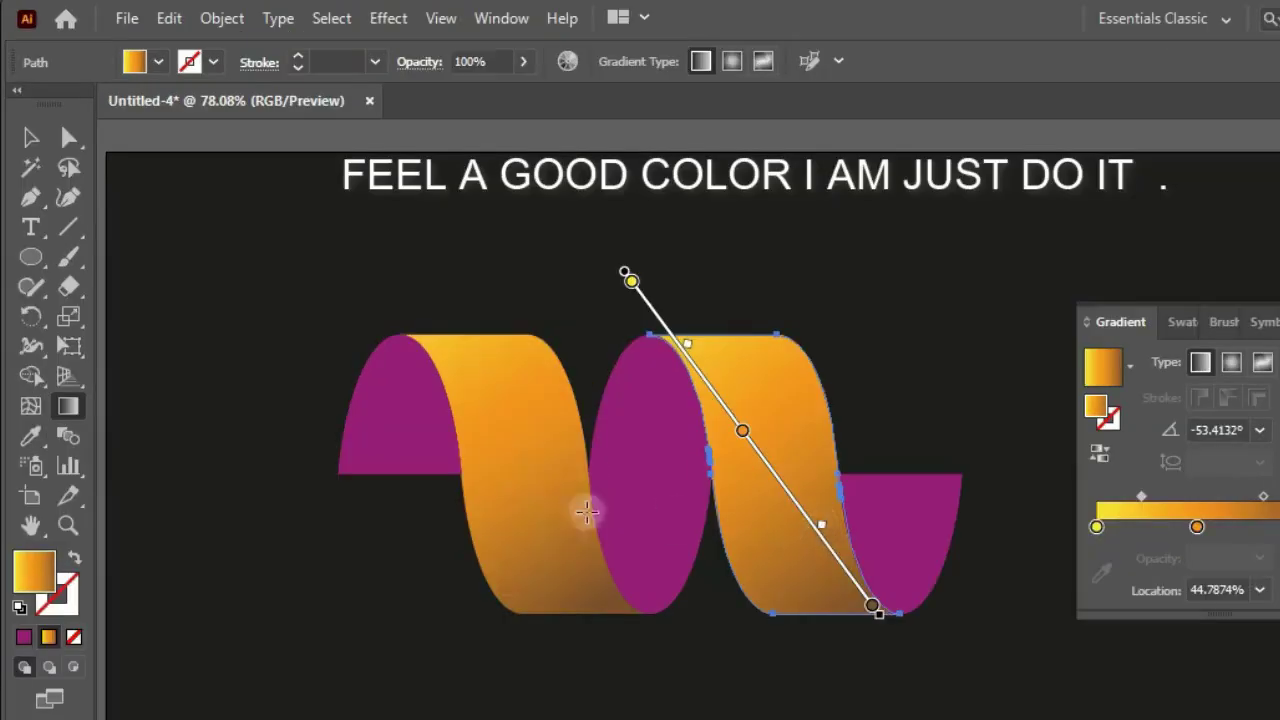
Copy the orange gradient onto the left inner piece and run it from the top of the arch to its base
key(v)
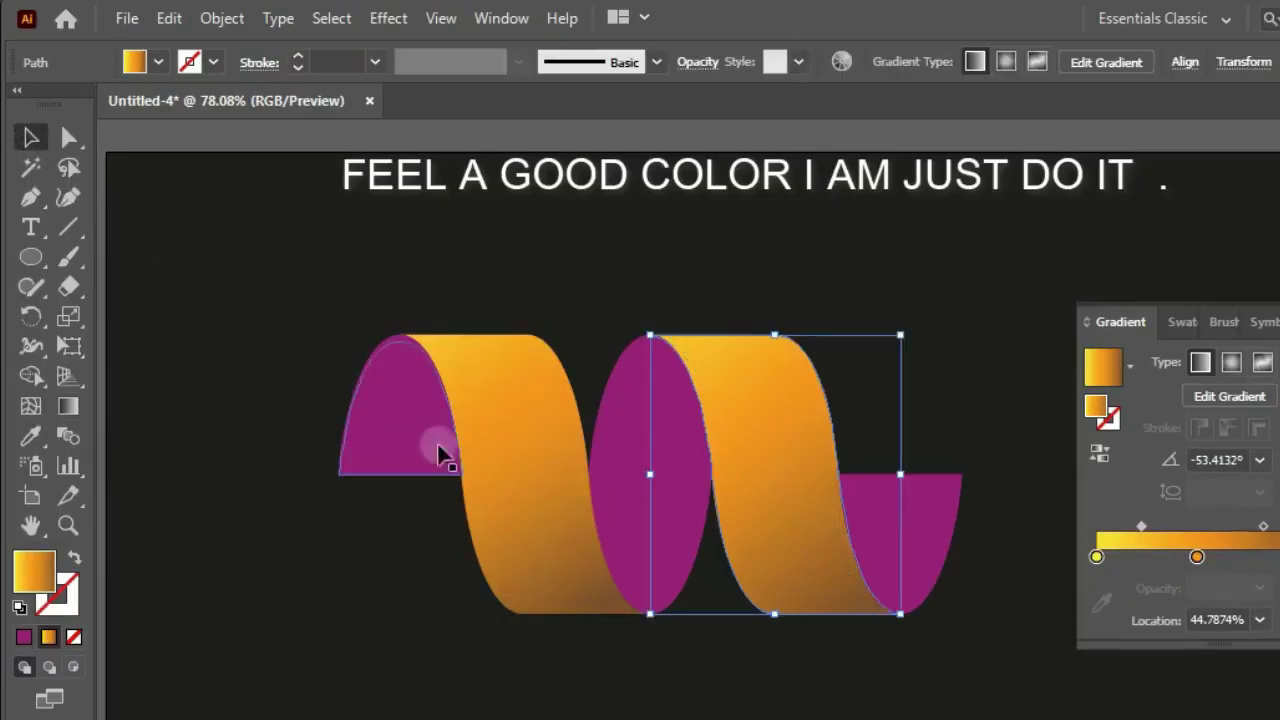
click(402, 448)
click(708, 306)
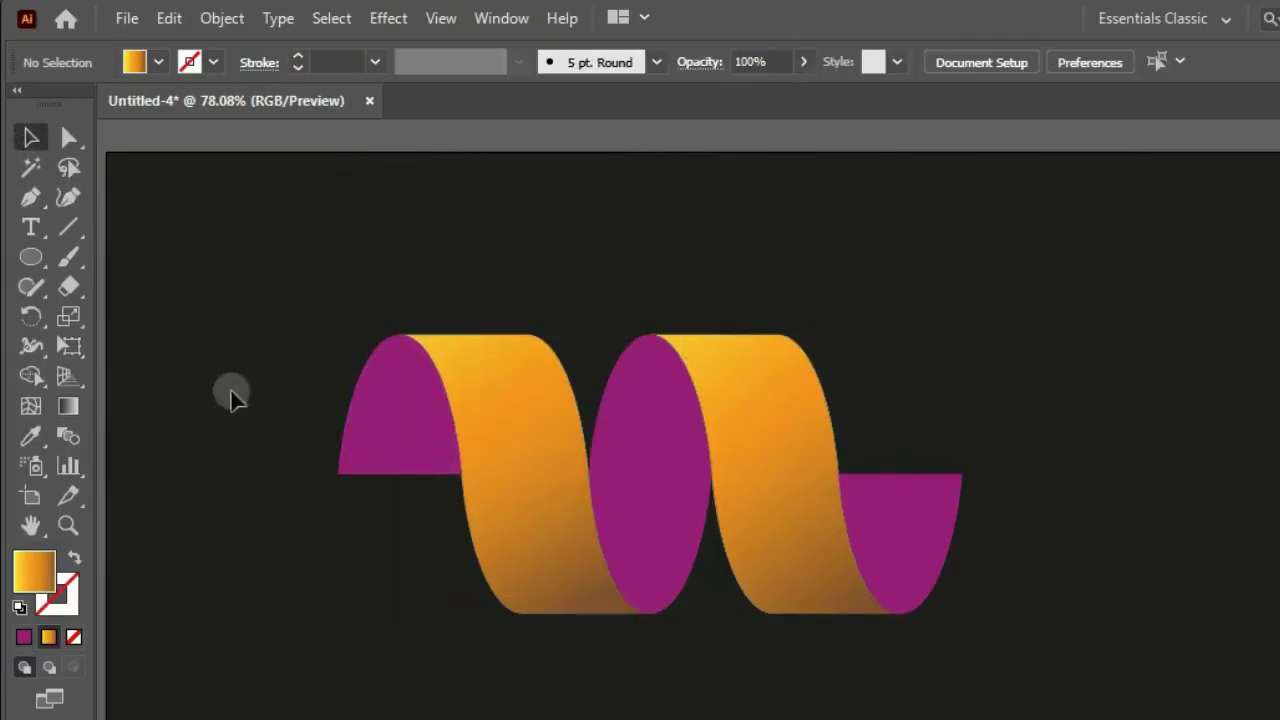
click(381, 408)
key(i)
click(442, 352)
key(v)
key(g)
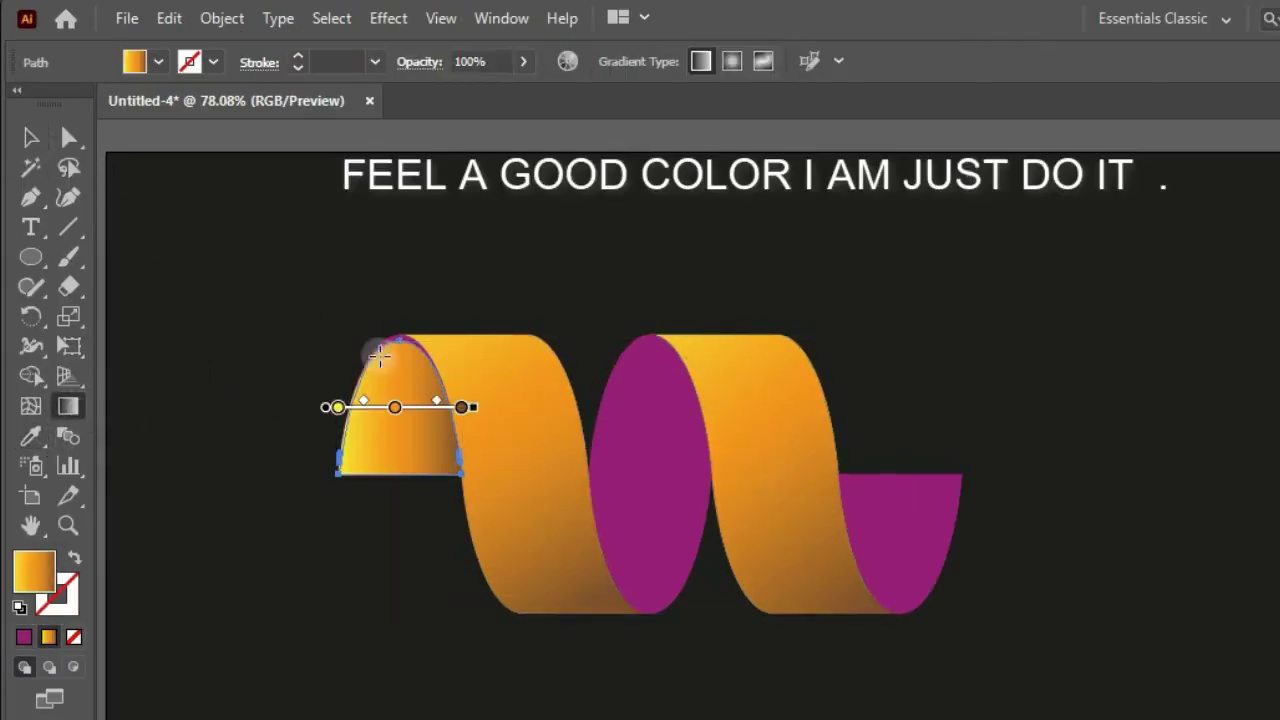
mouse_move(400, 349)
mouse_down()
mouse_move(373, 474)
mouse_move(397, 475)
mouse_up()
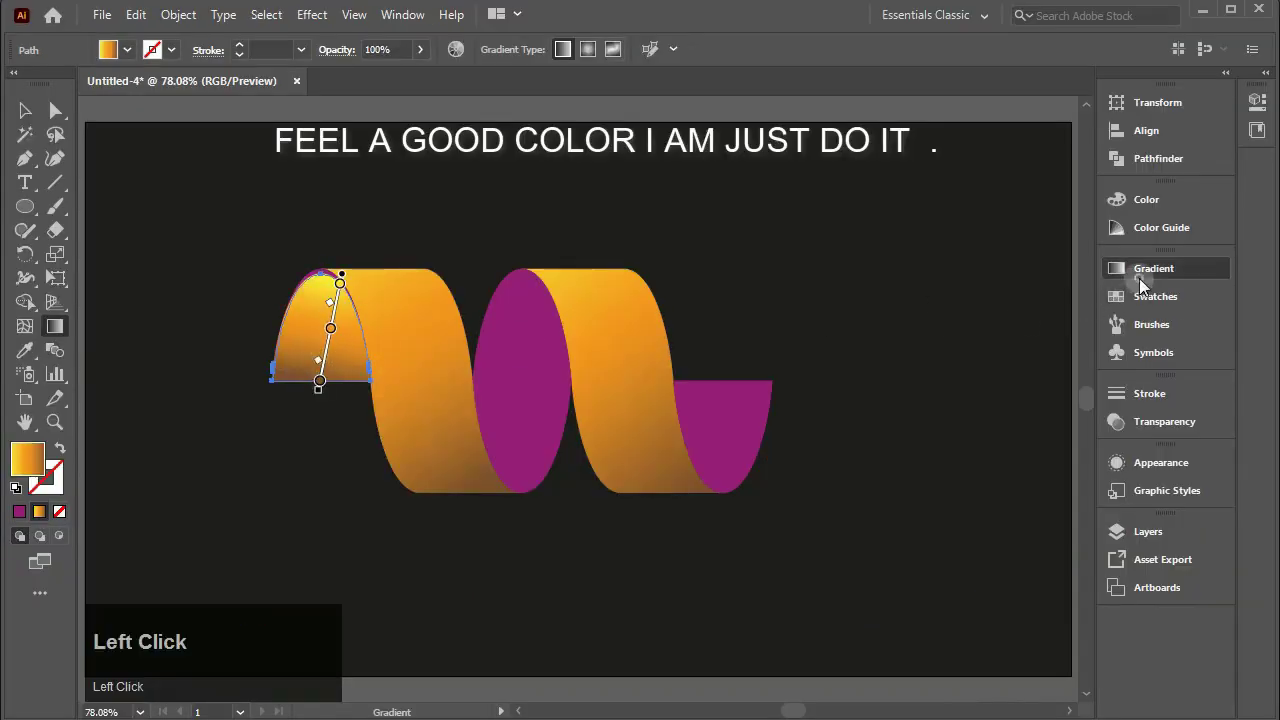
Reverse the left inner piece's gradient, removing the orange stop and moving the brown stop to about 25.7%
click(1139, 270)
click(977, 423)
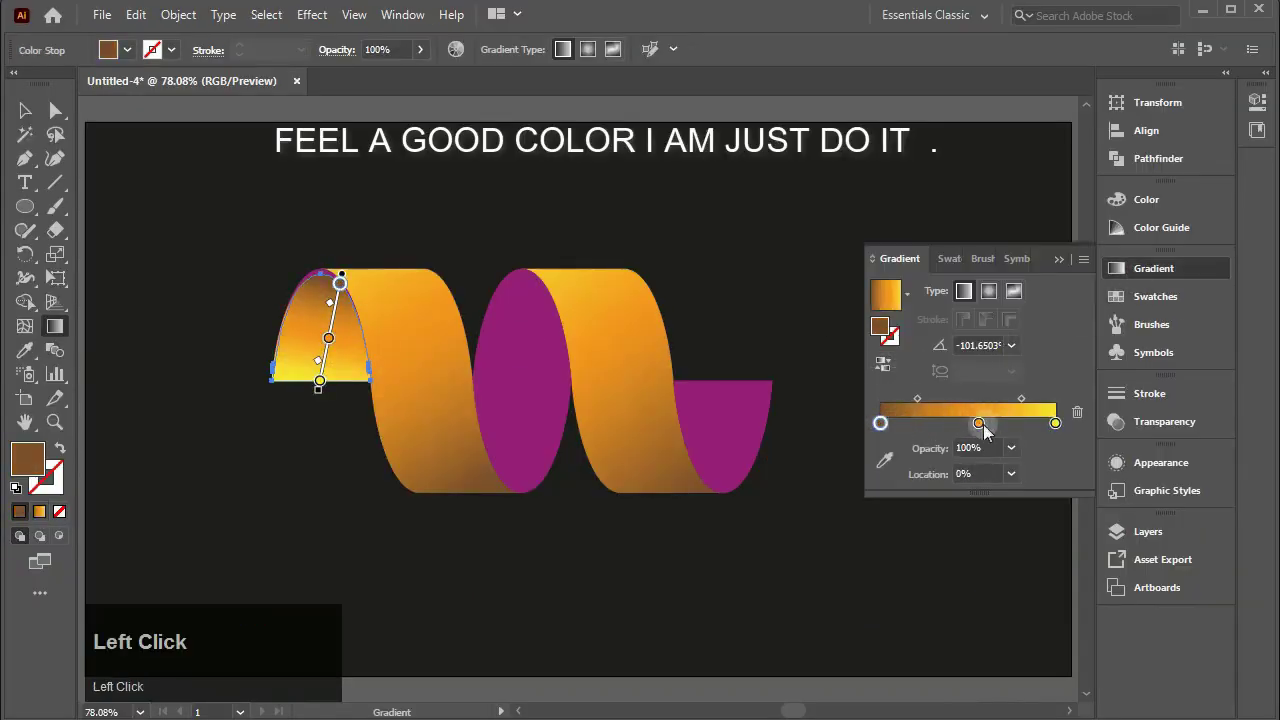
drag(983, 424, 1070, 428)
mouse_move(940, 422)
mouse_down()
mouse_move(888, 423)
mouse_move(928, 427)
mouse_up()
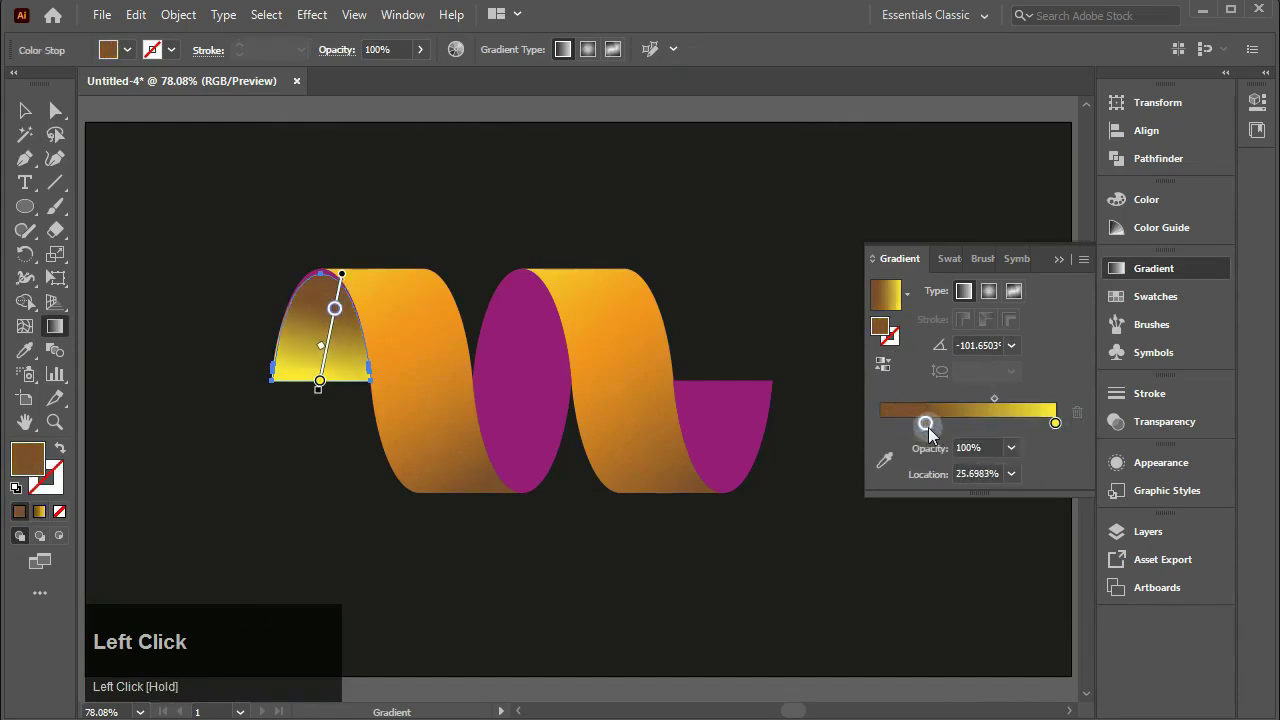
Change the yellow stop to light orange and shift it slightly inward, with the brown stop at about 21.8%
double_click(1053, 423)
click(983, 486)
click(993, 486)
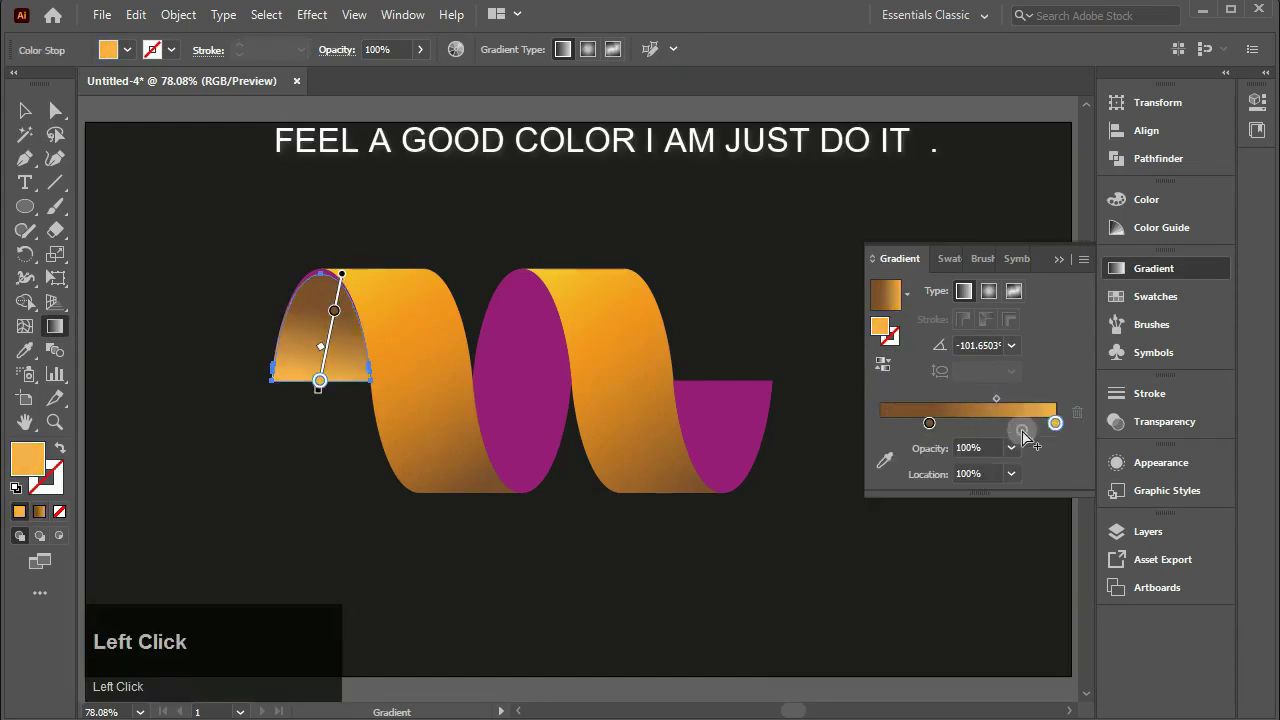
drag(1054, 423, 1039, 424)
drag(929, 423, 918, 423)
click(321, 345)
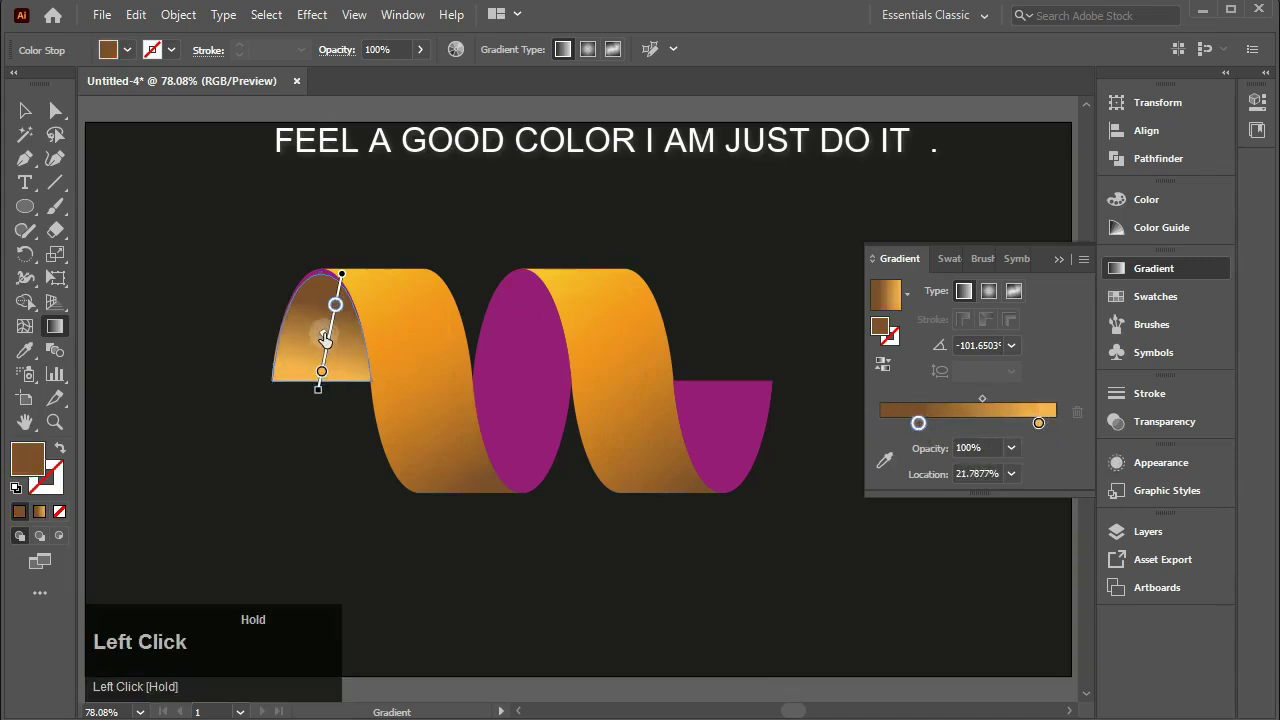
Copy the left inner piece's gradient onto the middle ellipse, run it from top to bottom and reverse it so yellow starts at the top
click(526, 340)
key(i)
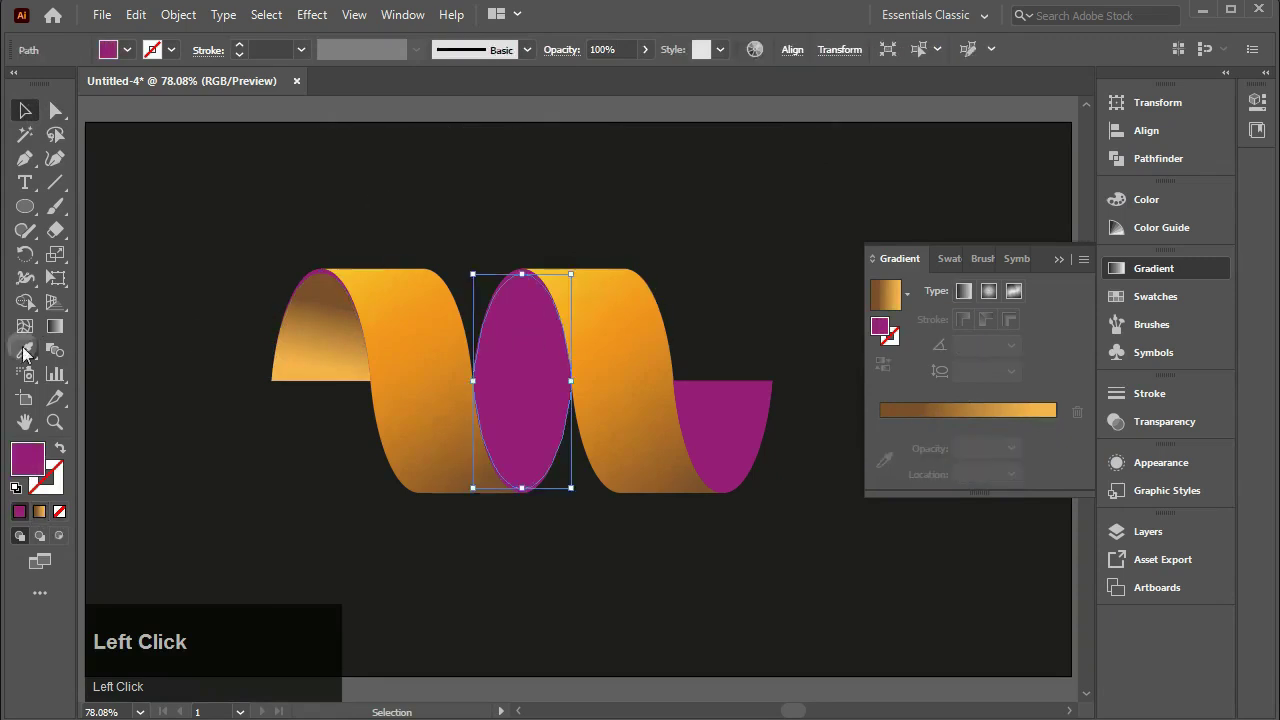
click(302, 318)
click(60, 326)
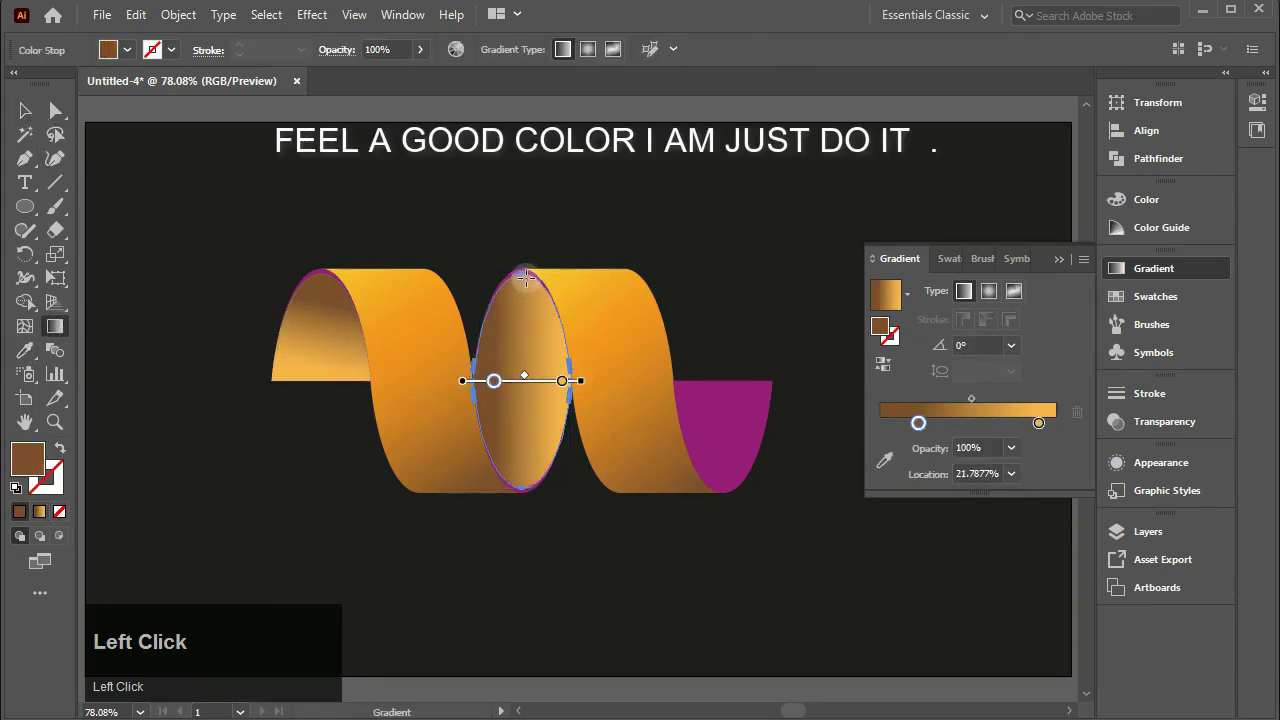
drag(517, 483, 518, 486)
click(883, 364)
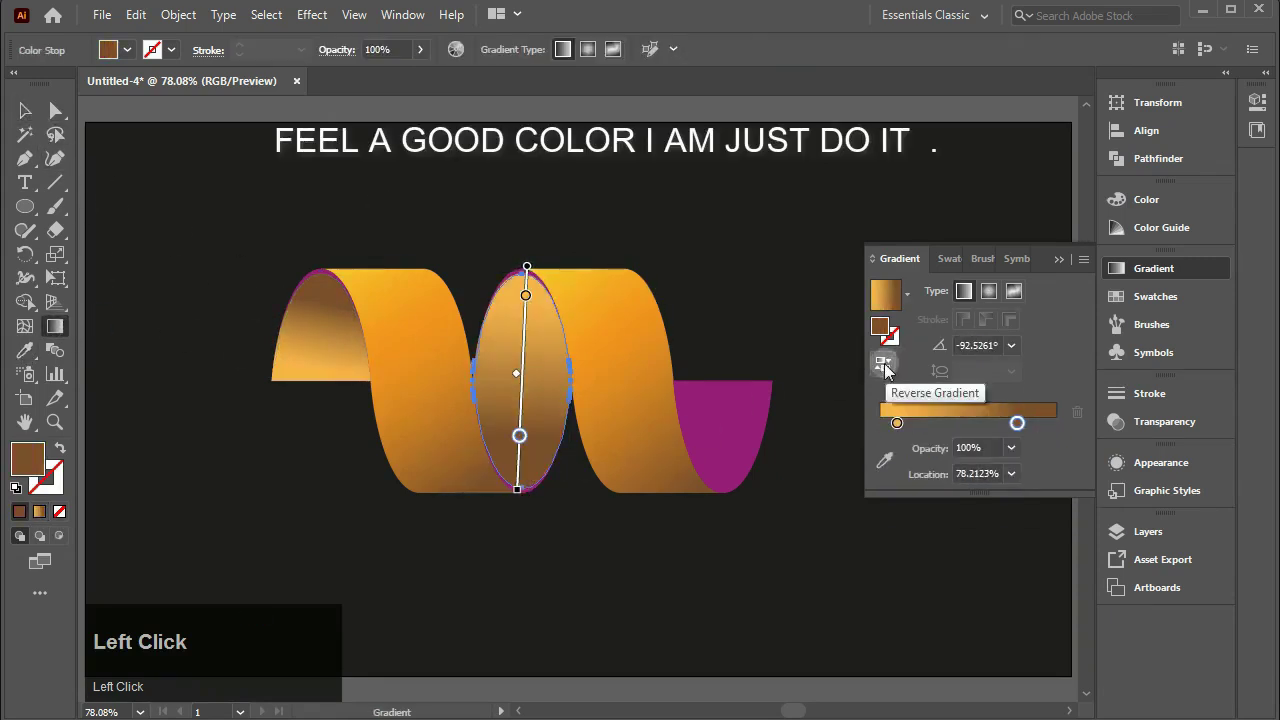
Copy the same gradient onto the right inner piece, light orange above and brown below, with the brown stop at about 87% and the midpoint shifted toward it
key(v)
click(737, 414)
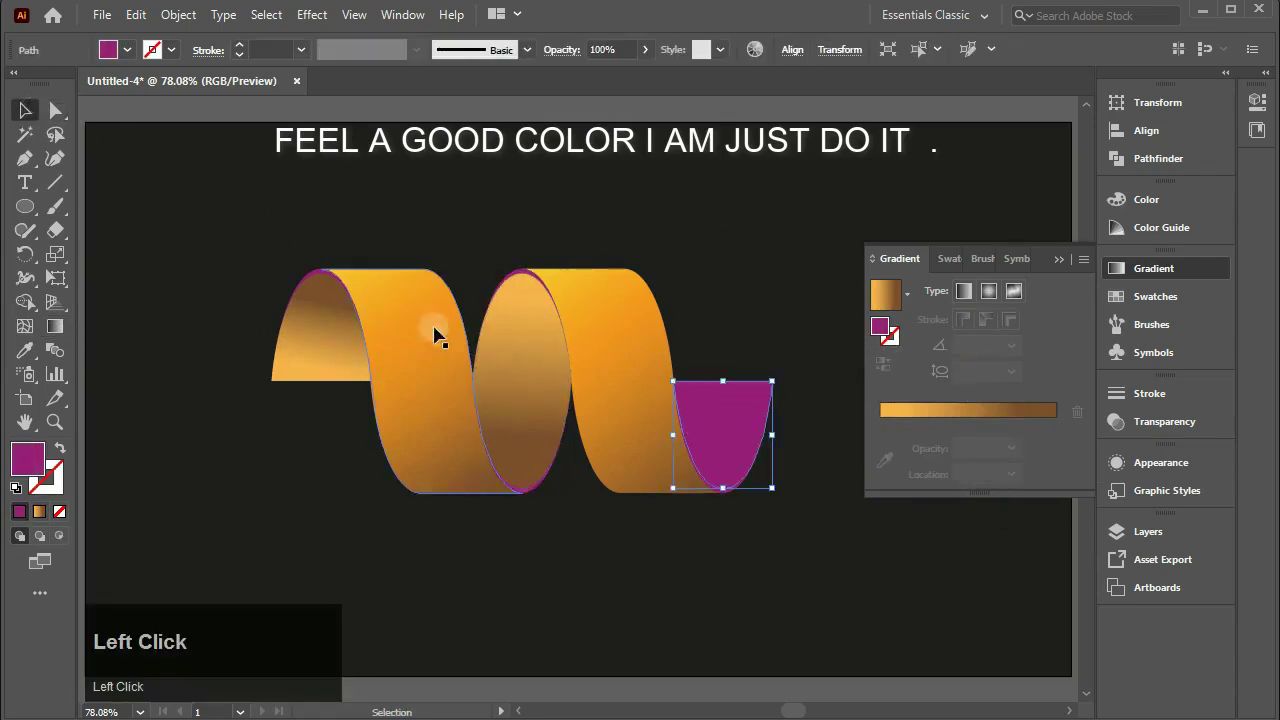
click(318, 332)
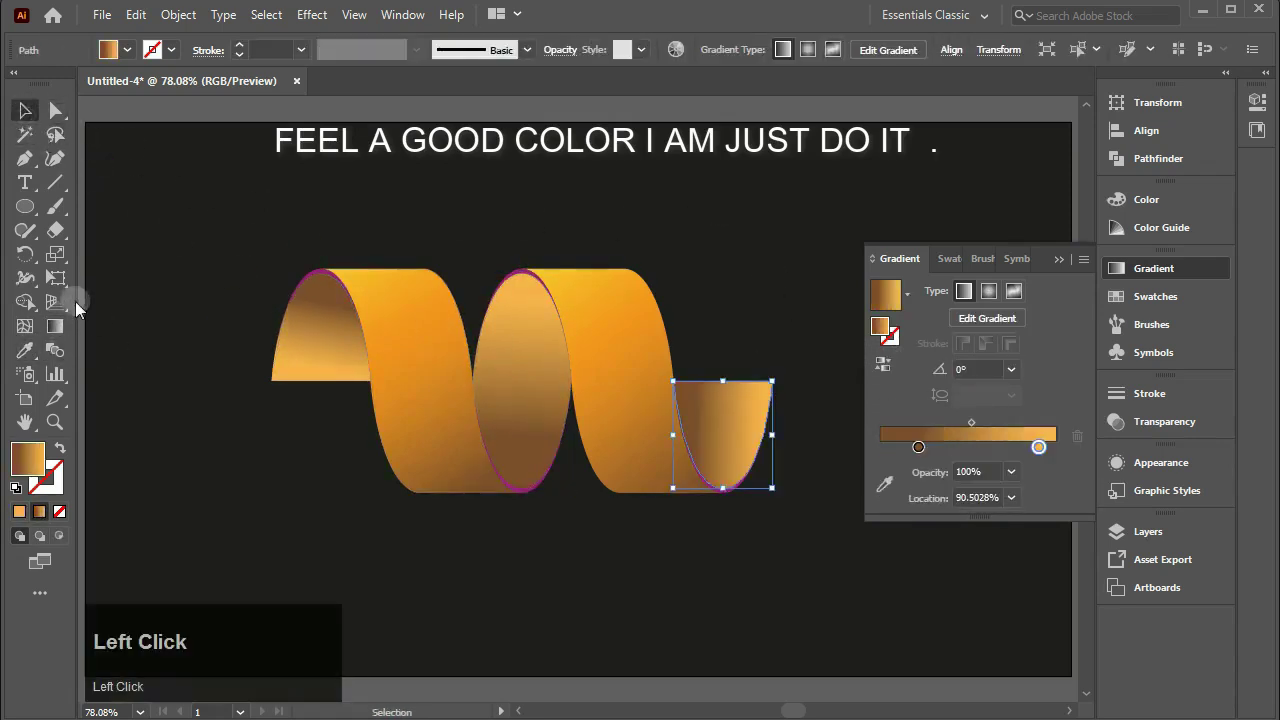
click(55, 326)
drag(709, 471, 711, 482)
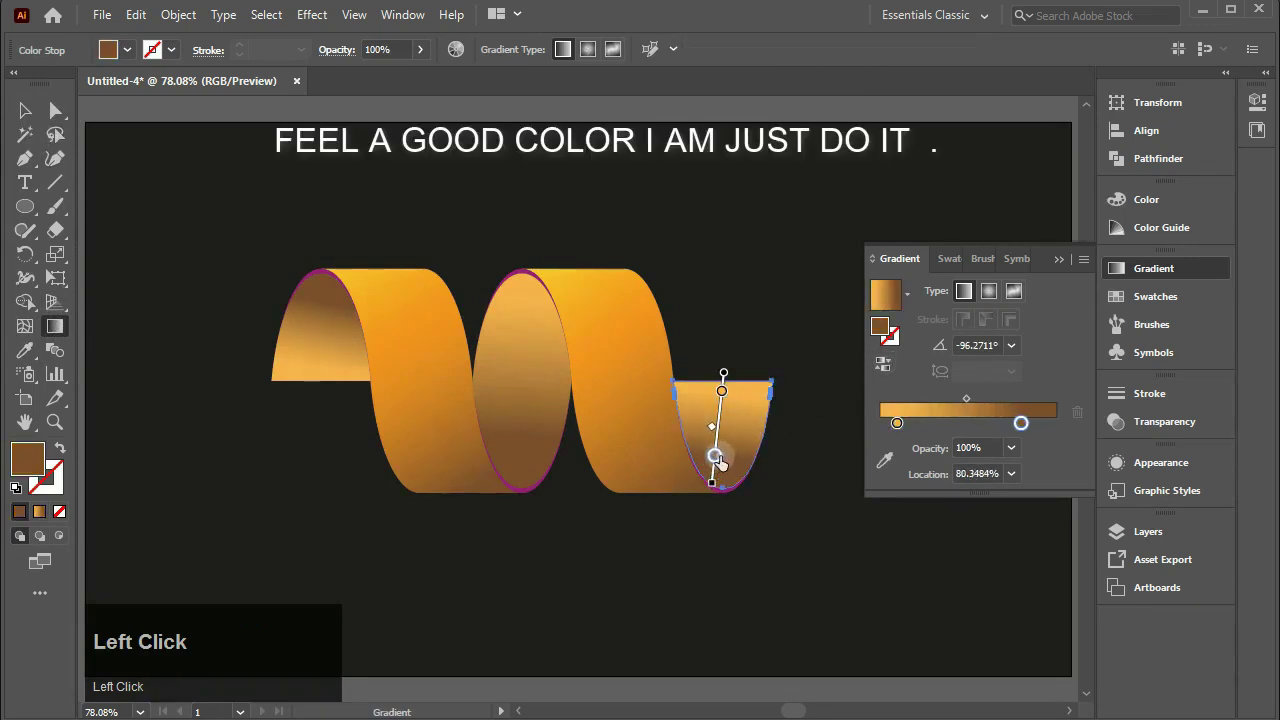
drag(711, 437, 710, 437)
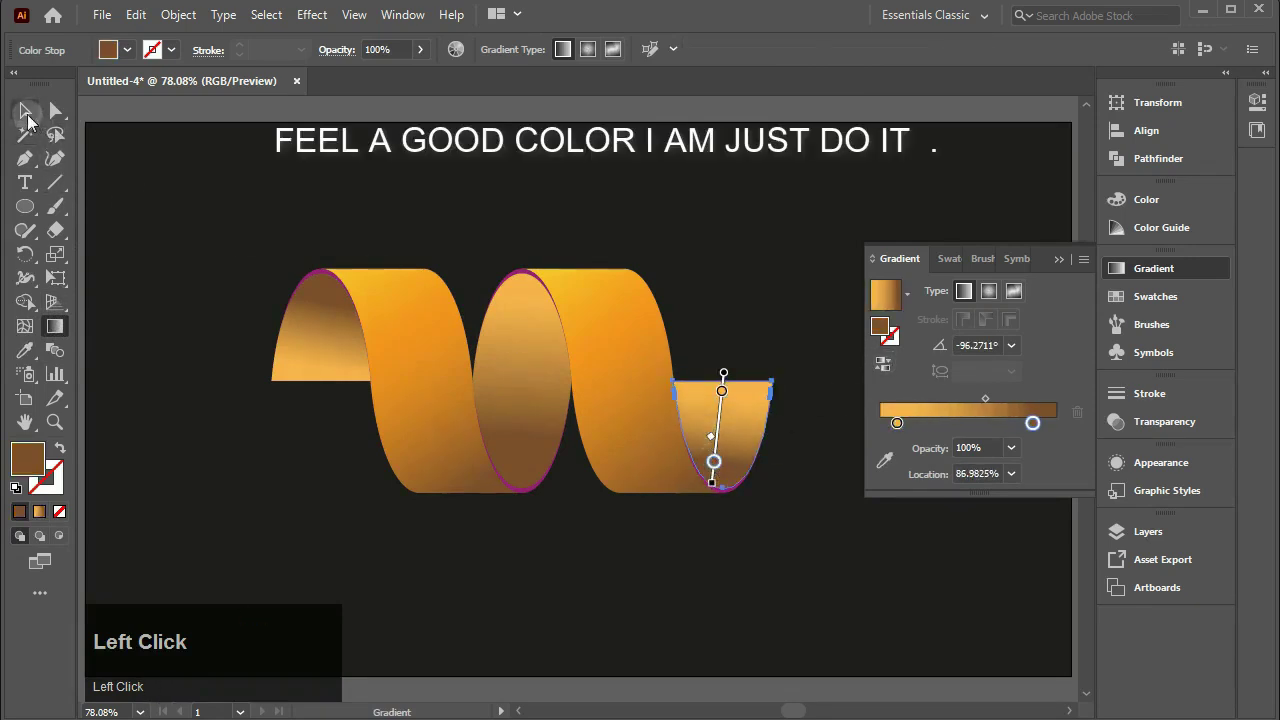
Fill the purple rim around the left inner piece with that piece's brown-to-orange gradient
click(27, 114)
click(440, 278)
click(318, 280)
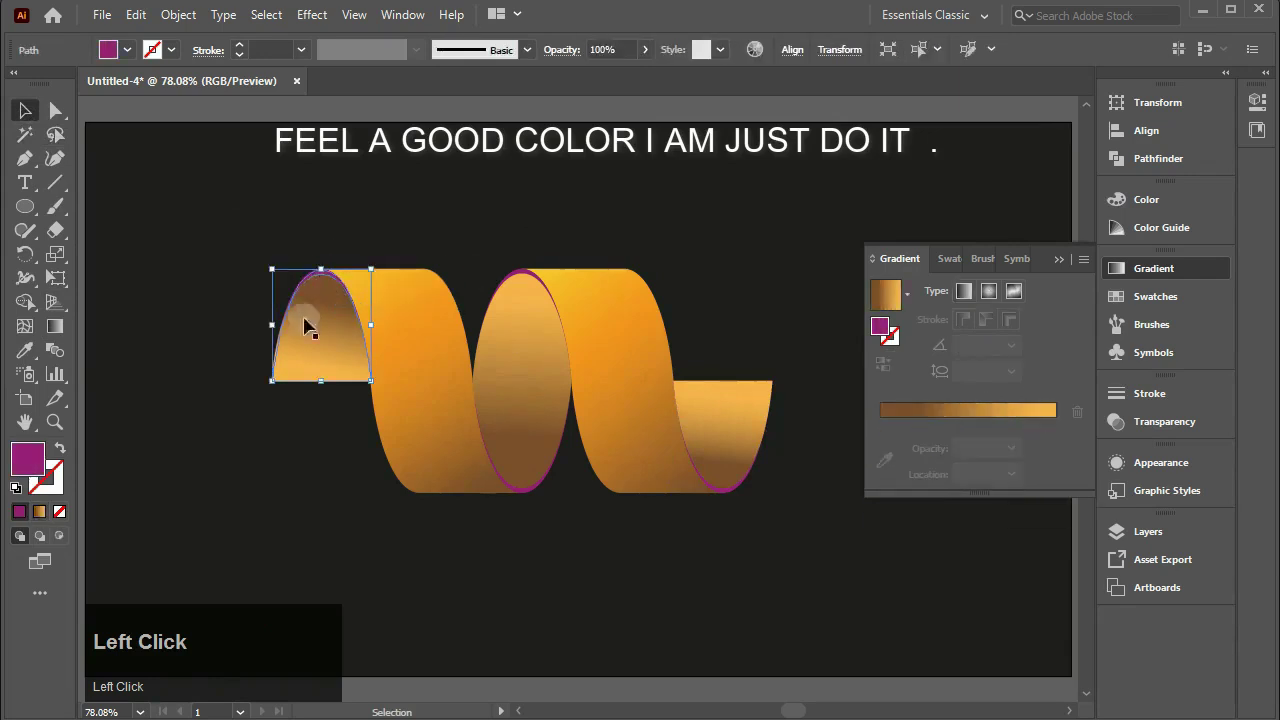
key(i)
click(316, 344)
click(30, 111)
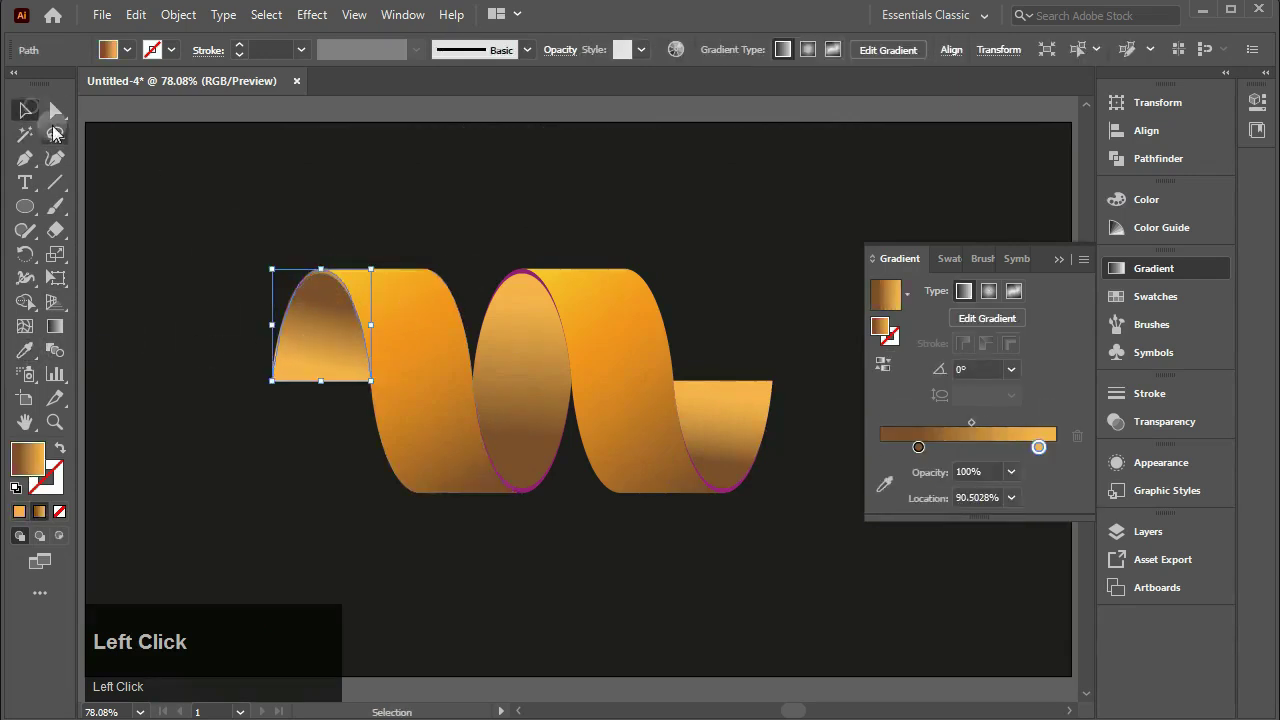
Fill the lower and upper purple rims of the middle ellipse with the left inner piece's gradient
click(522, 497)
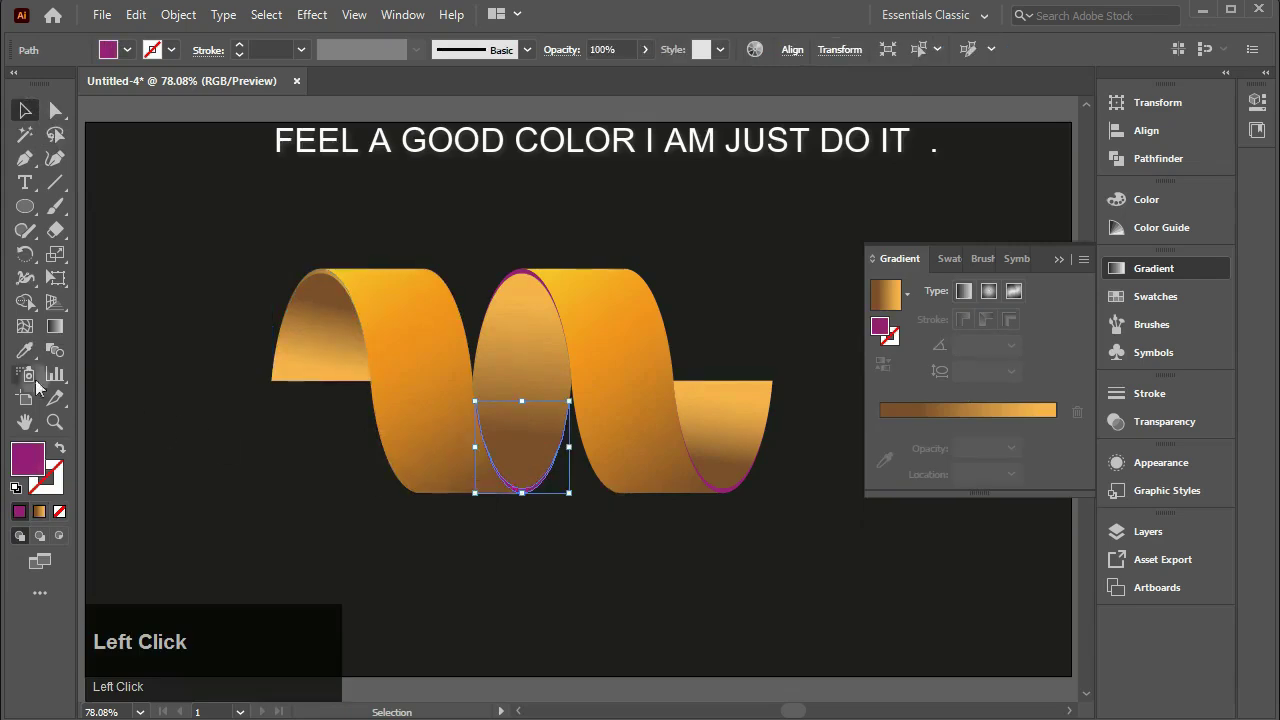
key(i)
click(297, 354)
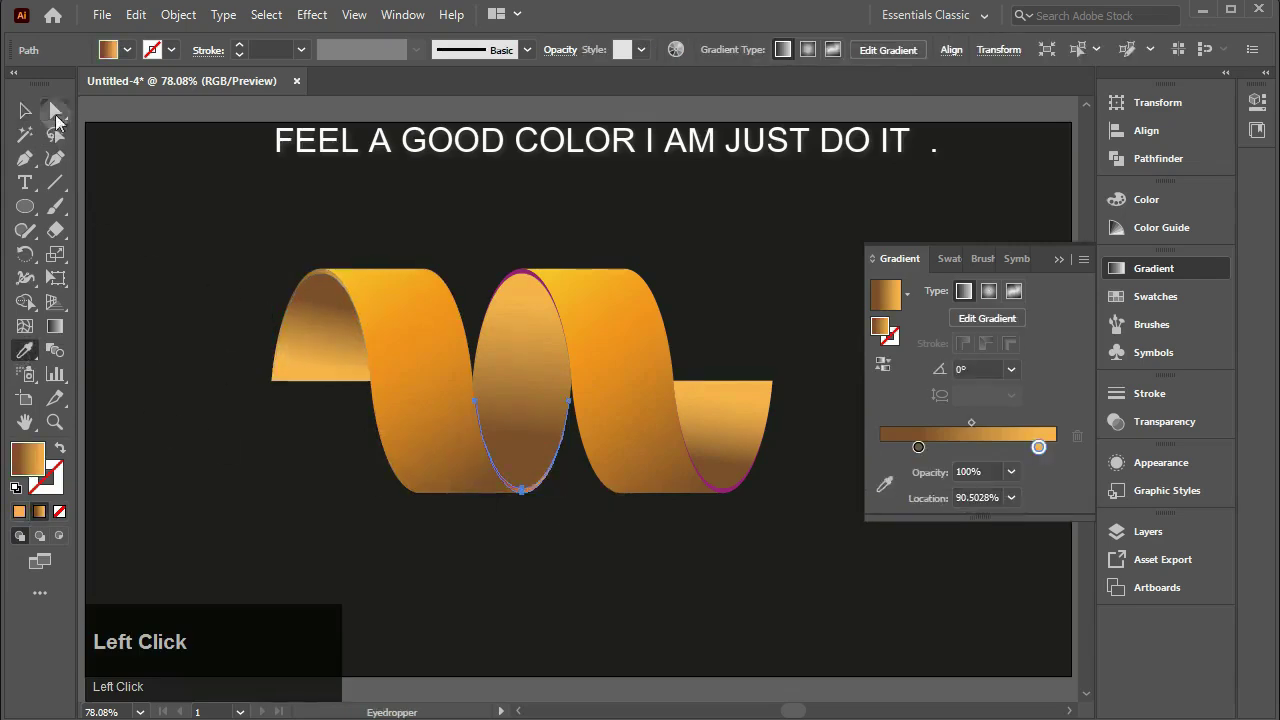
click(522, 272)
key(i)
click(305, 332)
key(v)
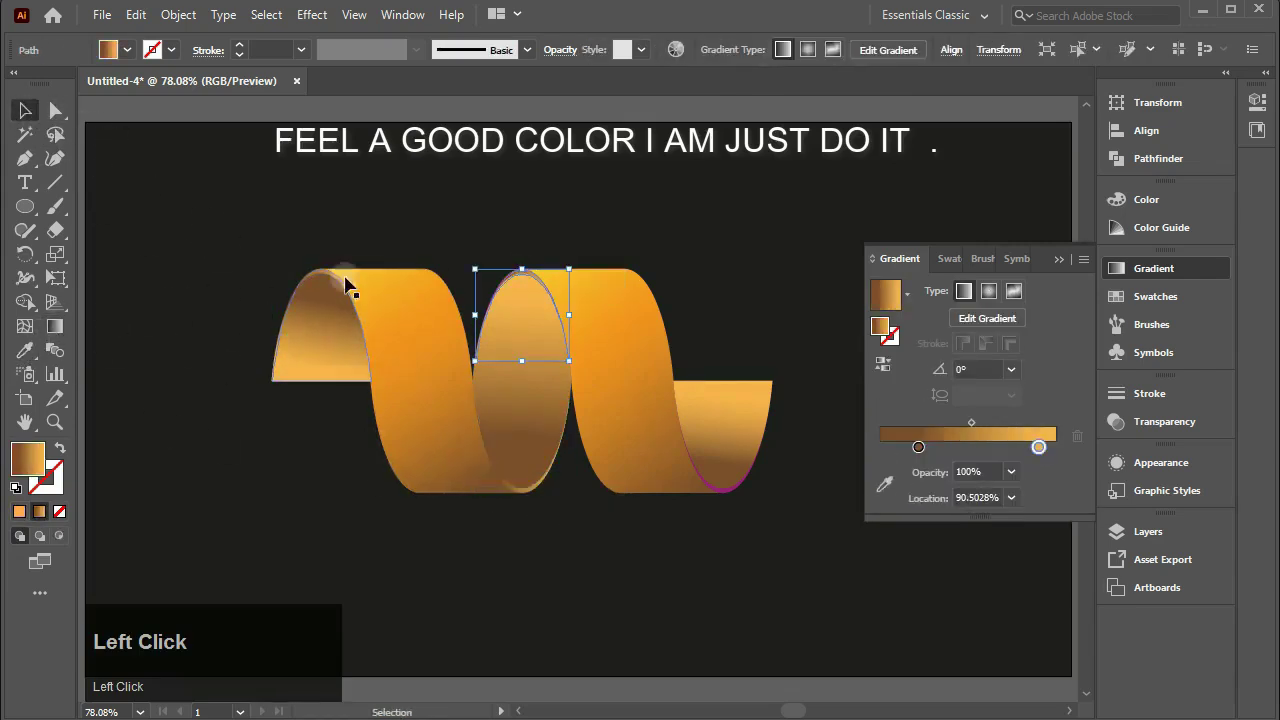
Fill the purple rim of the right inner piece with the left inner piece's gradient and deselect it
click(722, 489)
key(i)
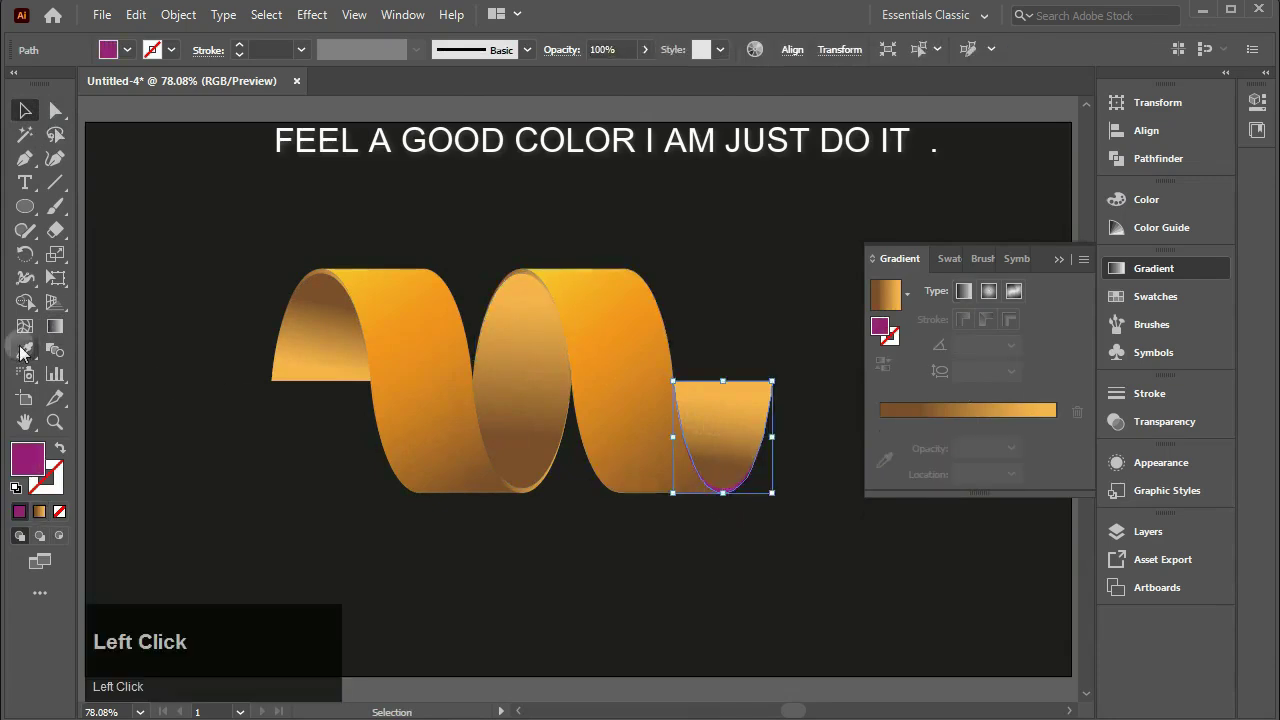
click(315, 350)
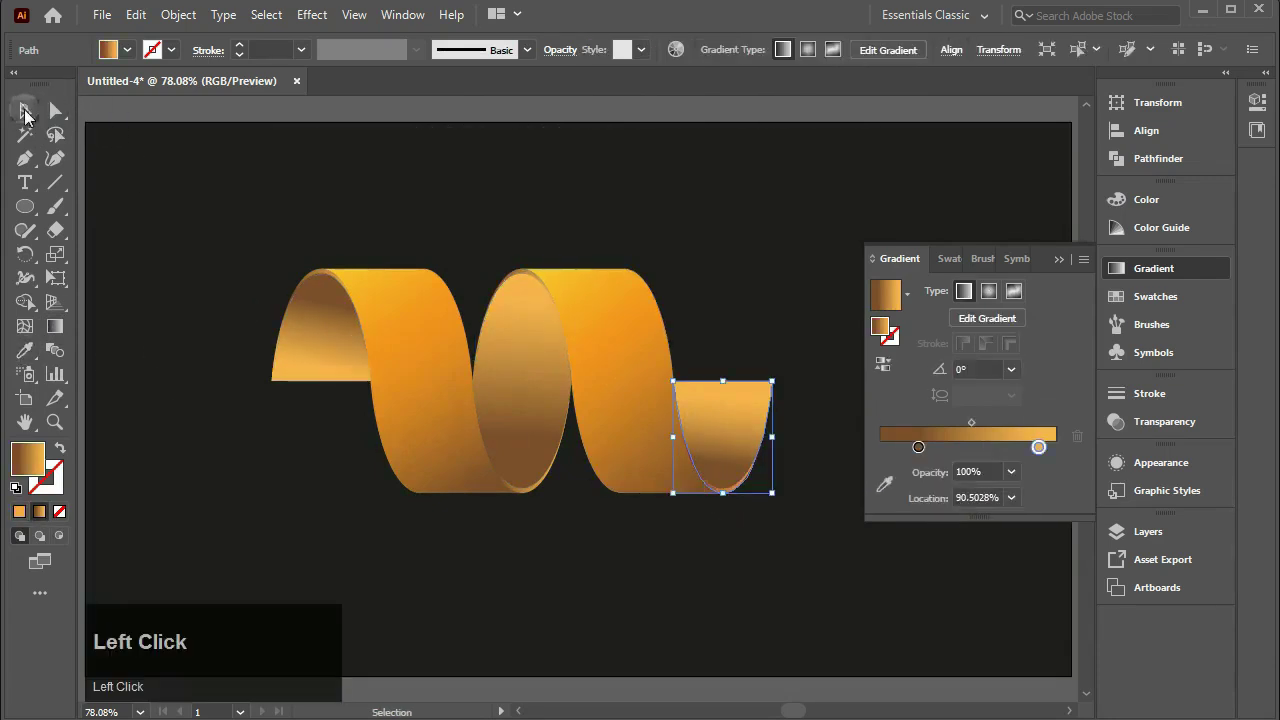
click(789, 331)
click(1059, 270)
Move the whole ribbon to the left side of the artboard and duplicate it horizontally so the copy's left end joins the original's right end
drag(292, 280, 800, 532)
drag(630, 410, 673, 398)
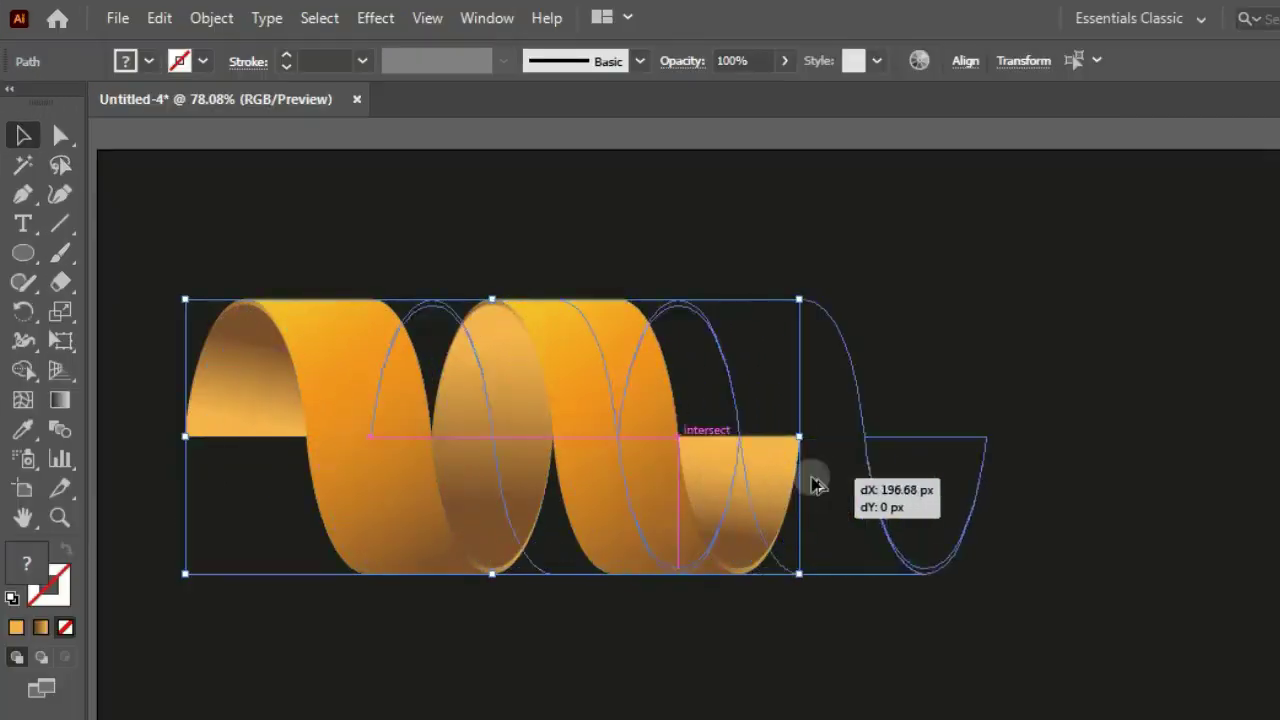
drag(815, 485, 1120, 485)
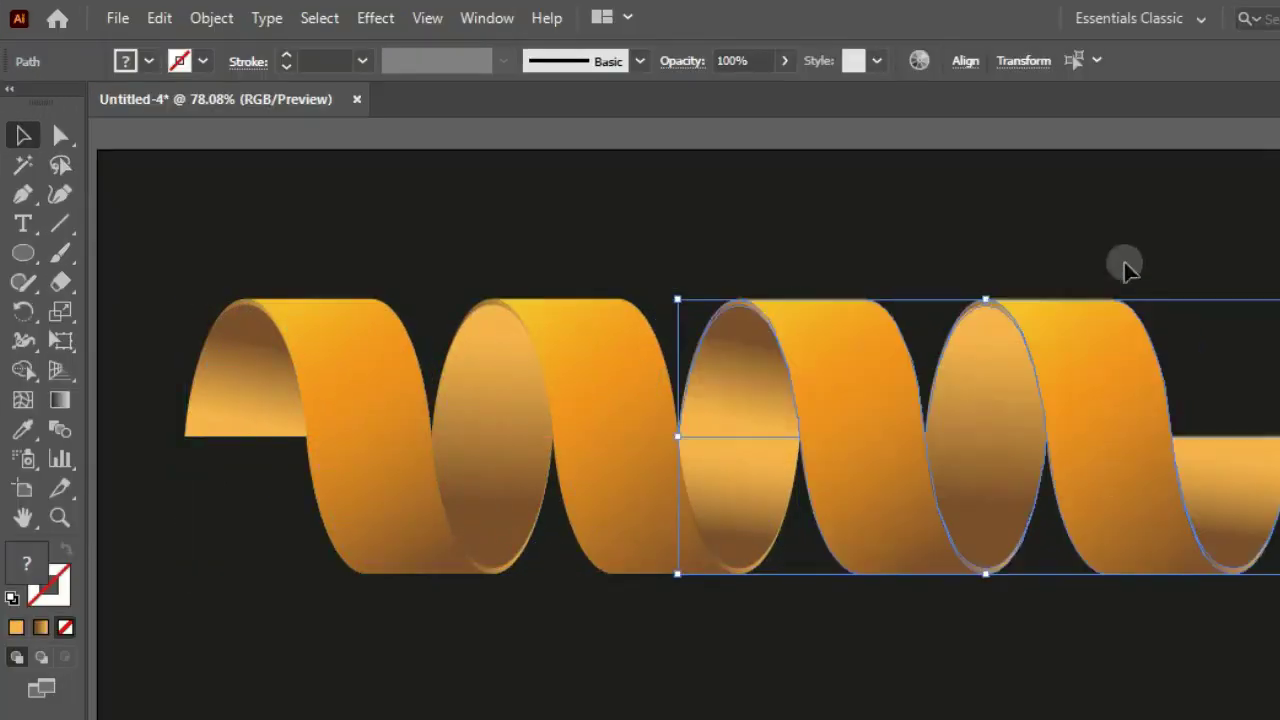
Select the whole extended ribbon, scale it down slightly to fit across the artboard, and deselect it
click(1117, 277)
drag(197, 231, 1201, 553)
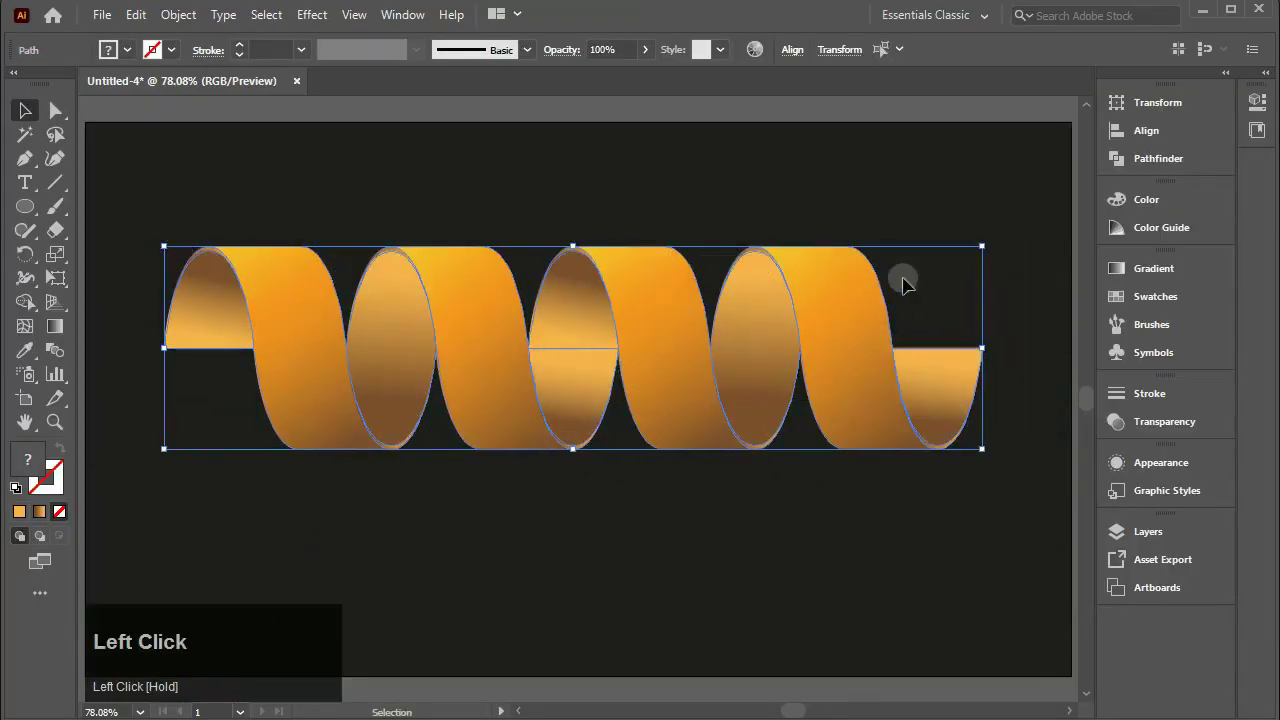
click(928, 201)
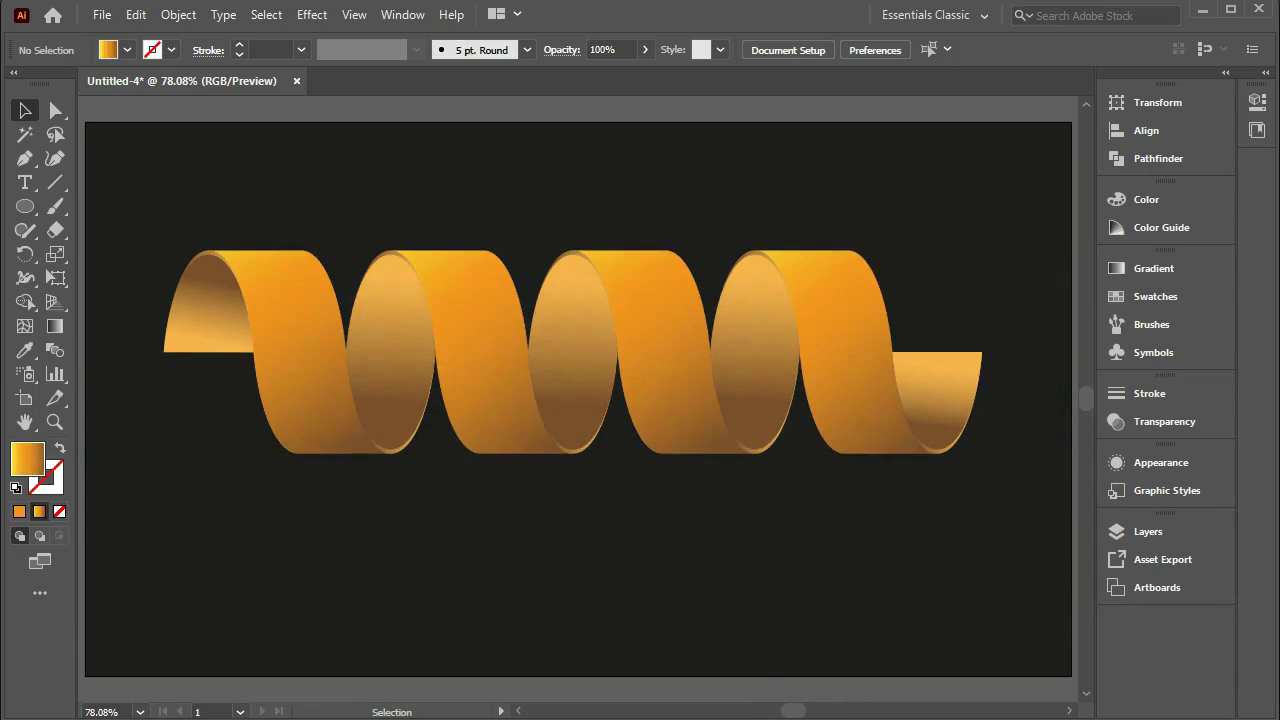